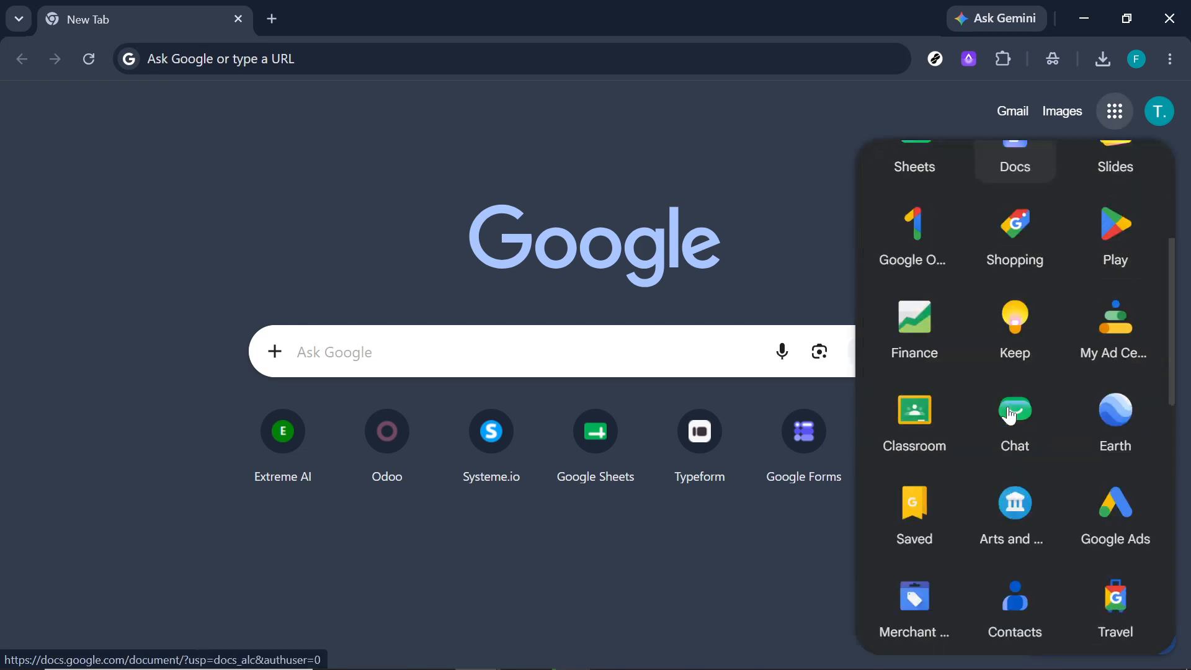
- Open Google Forms and create a form from the Exit Ticket template in the gallery's Education section
{"action": "left_click", "coordinate": [915, 451]}
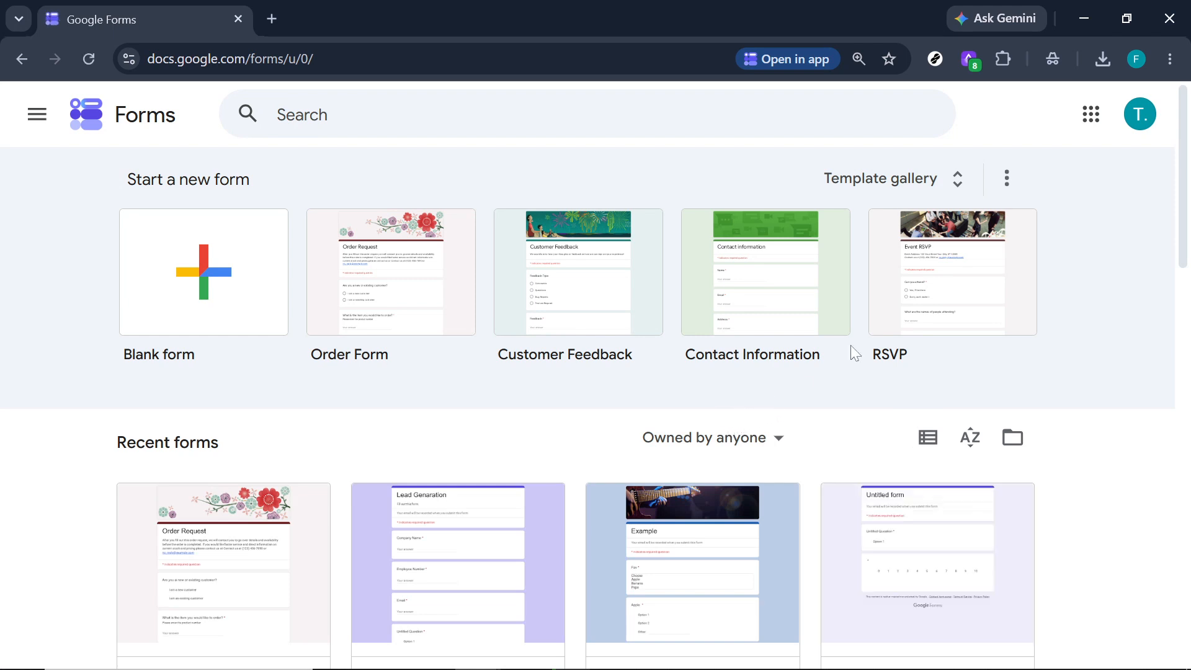
{"action": "left_click", "coordinate": [967, 176]}
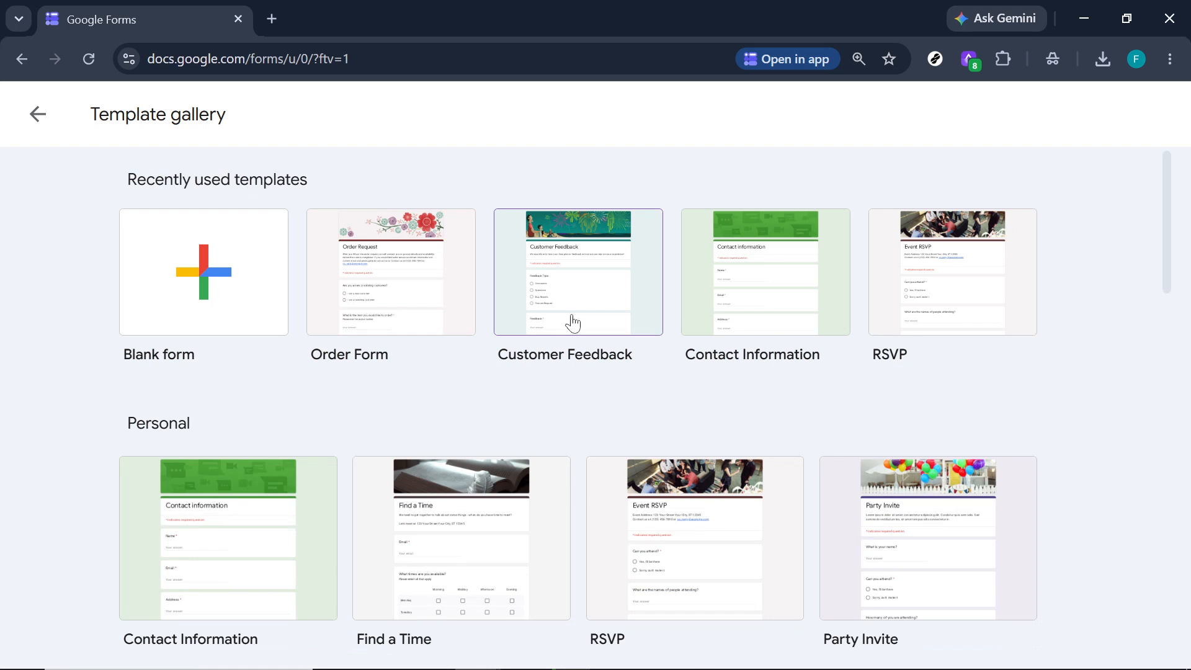
{"action": "scroll", "coordinate": [571, 322], "scroll_direction": "down", "scroll_amount": 8}
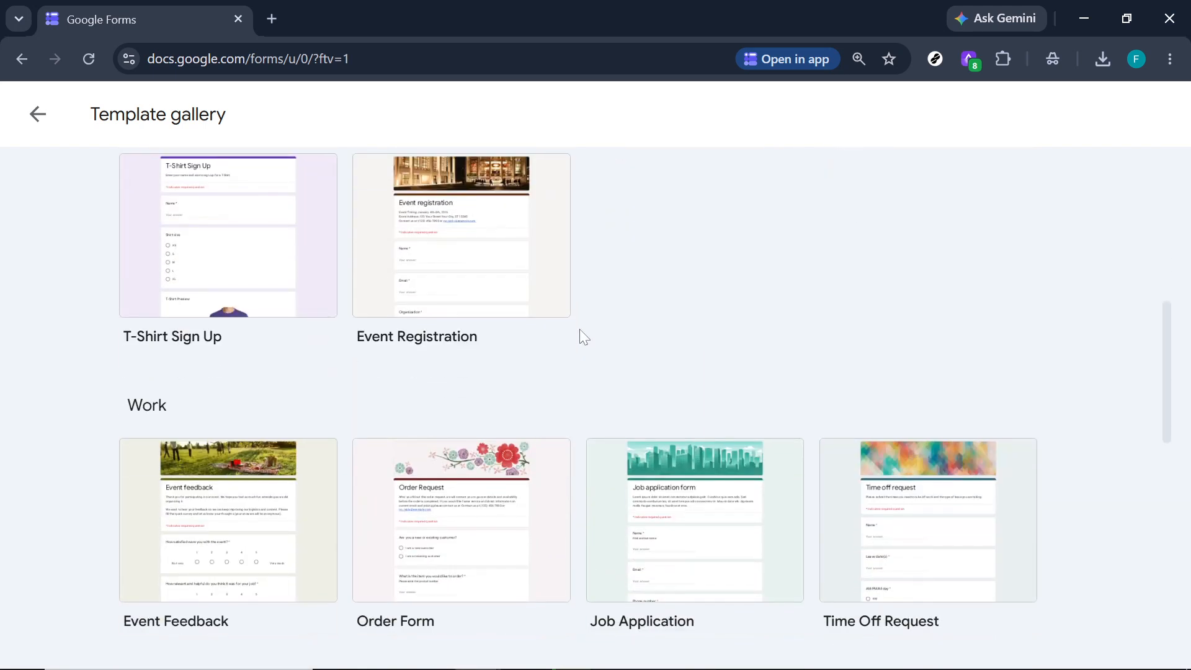
{"action": "scroll", "coordinate": [580, 330], "scroll_direction": "down", "scroll_amount": 5}
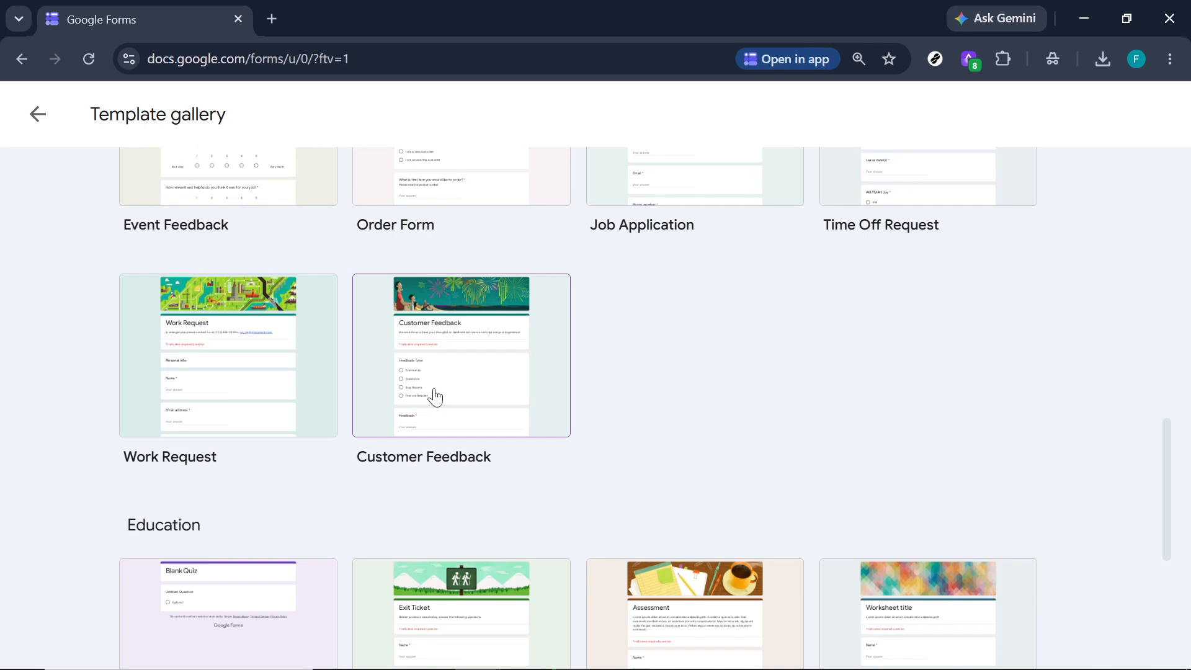
{"action": "scroll", "coordinate": [435, 397], "scroll_direction": "down", "scroll_amount": 5}
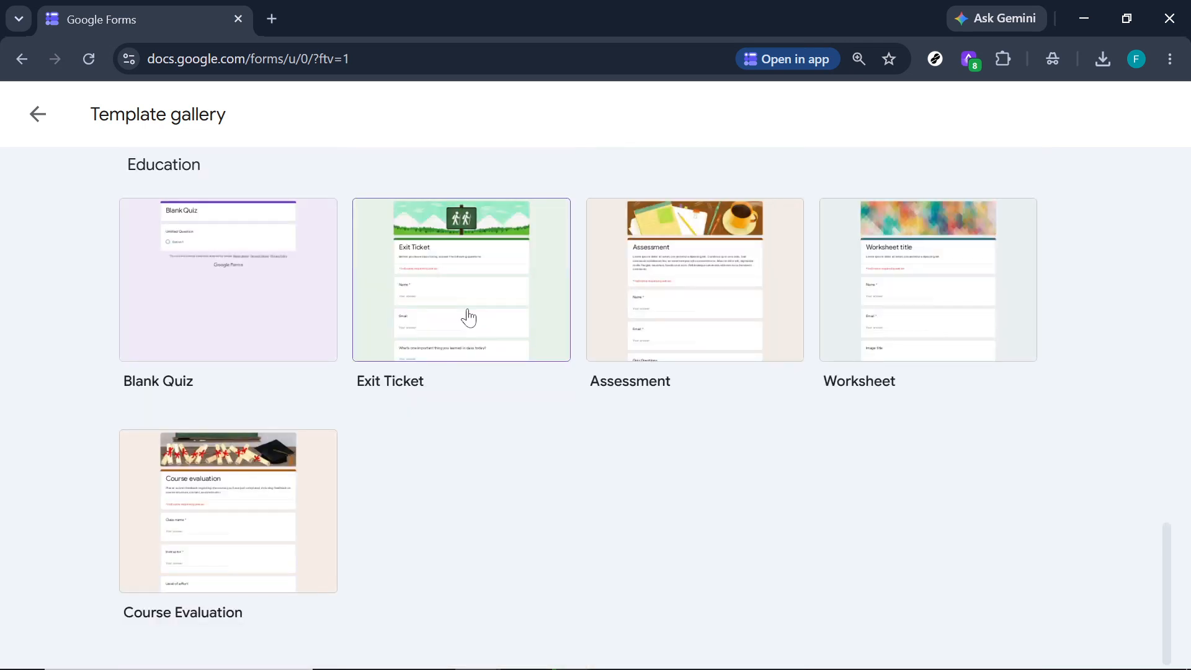
{"action": "left_click", "coordinate": [466, 311]}
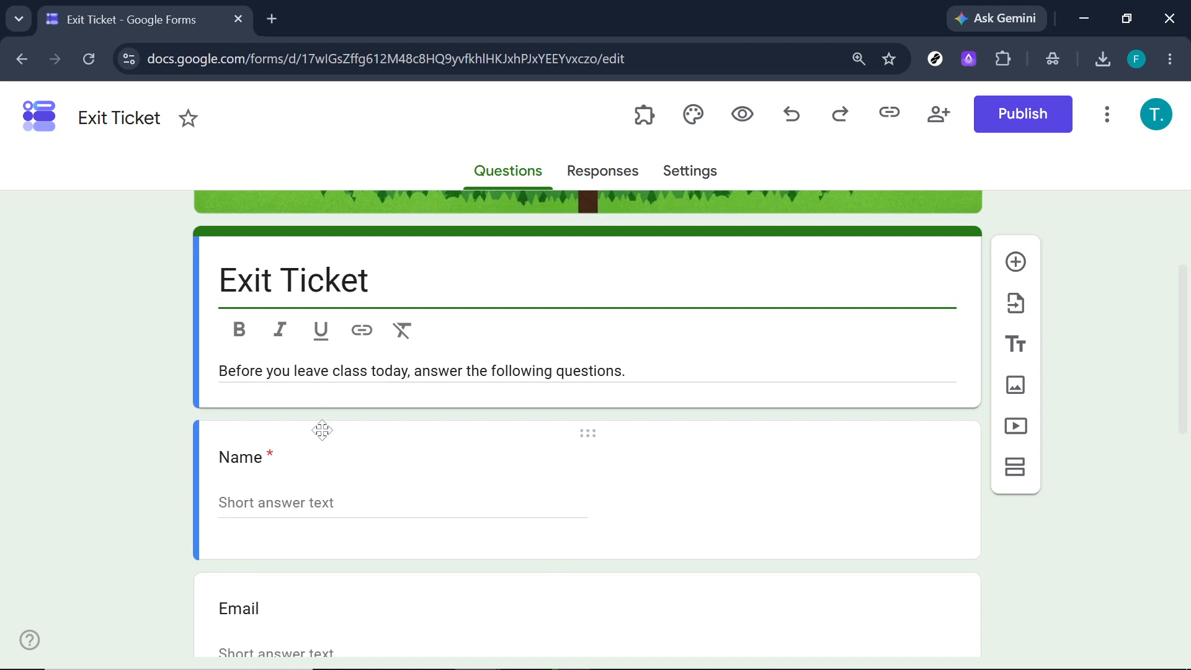
- Examine the Exit Ticket form's header, description and template questions through to the last question
{"action": "scroll", "coordinate": [368, 478], "scroll_direction": "down", "scroll_amount": 5}
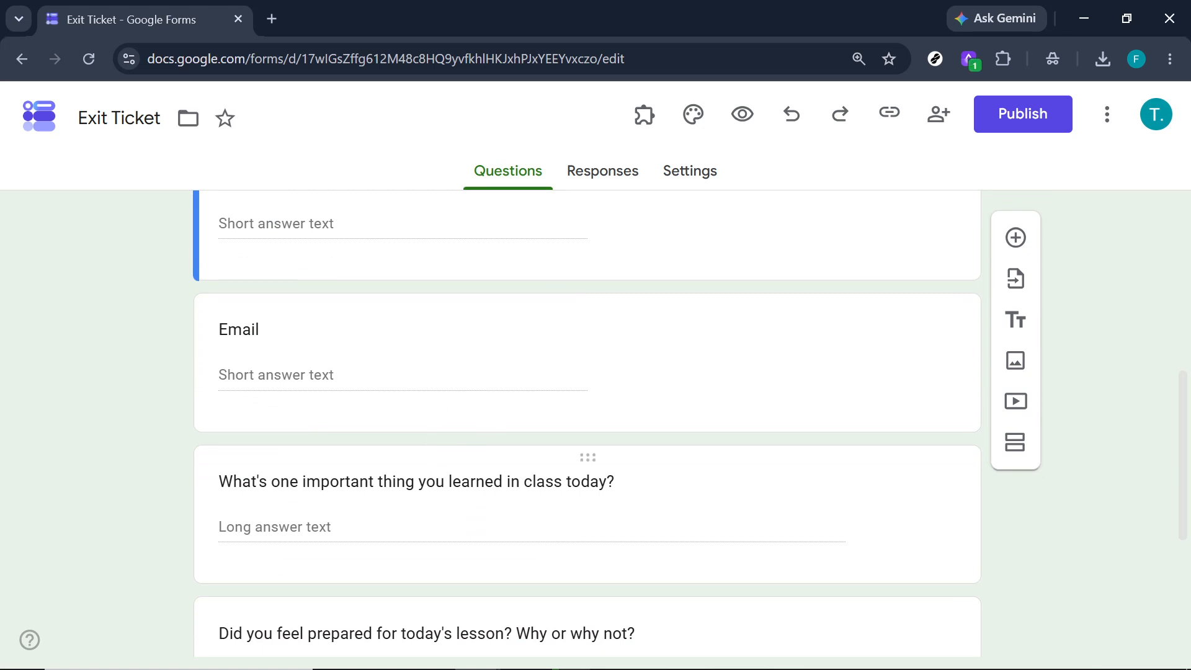
{"action": "scroll", "coordinate": [556, 471], "scroll_direction": "down", "scroll_amount": 3}
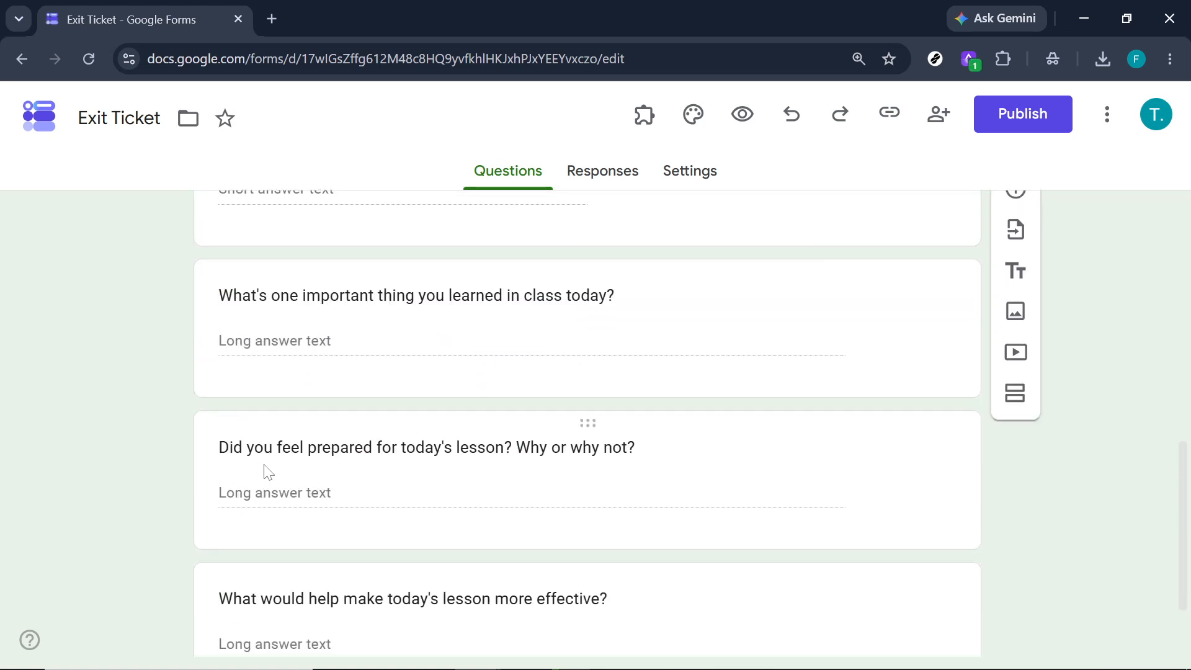
{"action": "scroll", "coordinate": [412, 459], "scroll_direction": "up", "scroll_amount": 8}
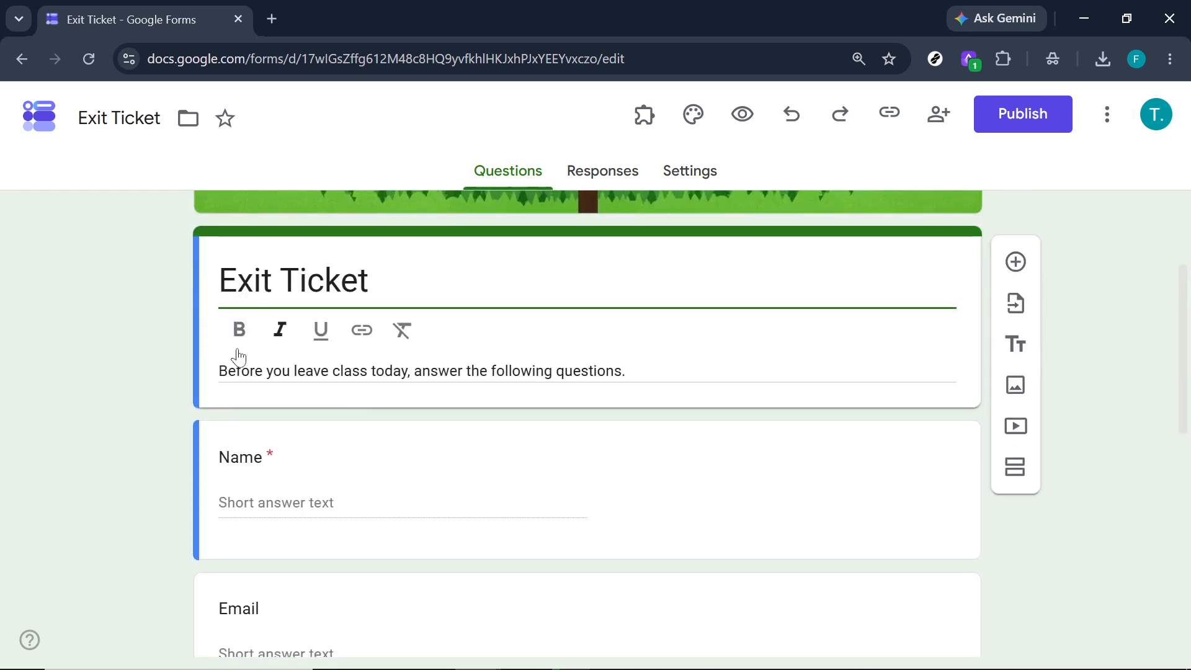
{"action": "triple_click", "coordinate": [263, 375]}
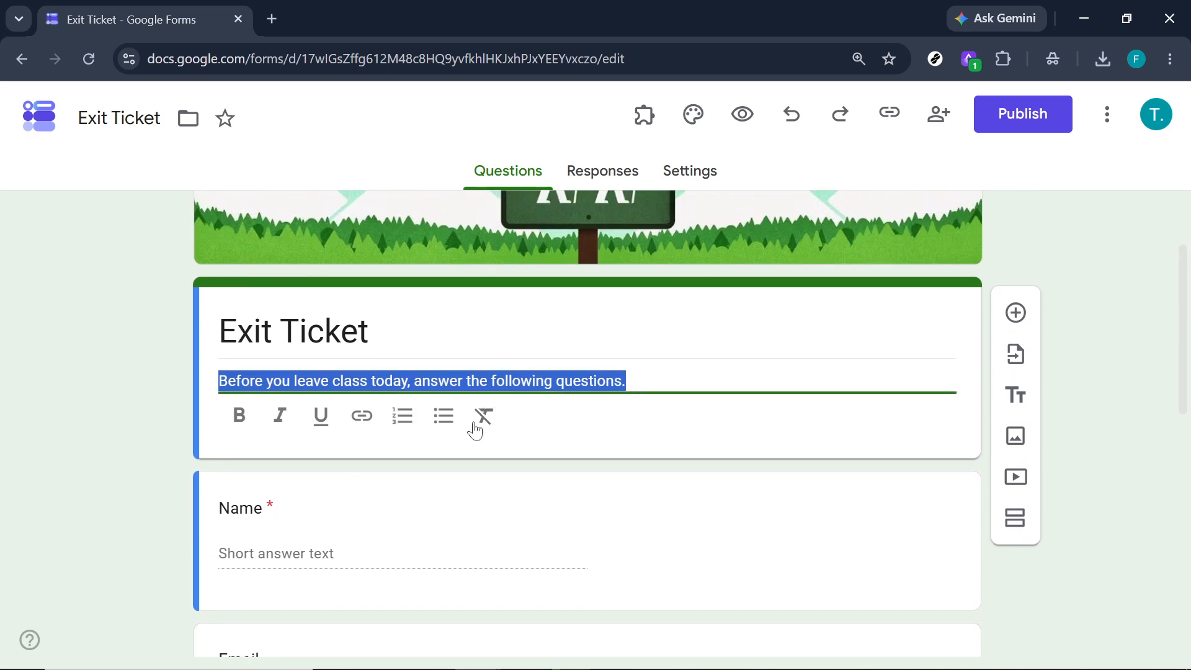
{"action": "left_click", "coordinate": [54, 468]}
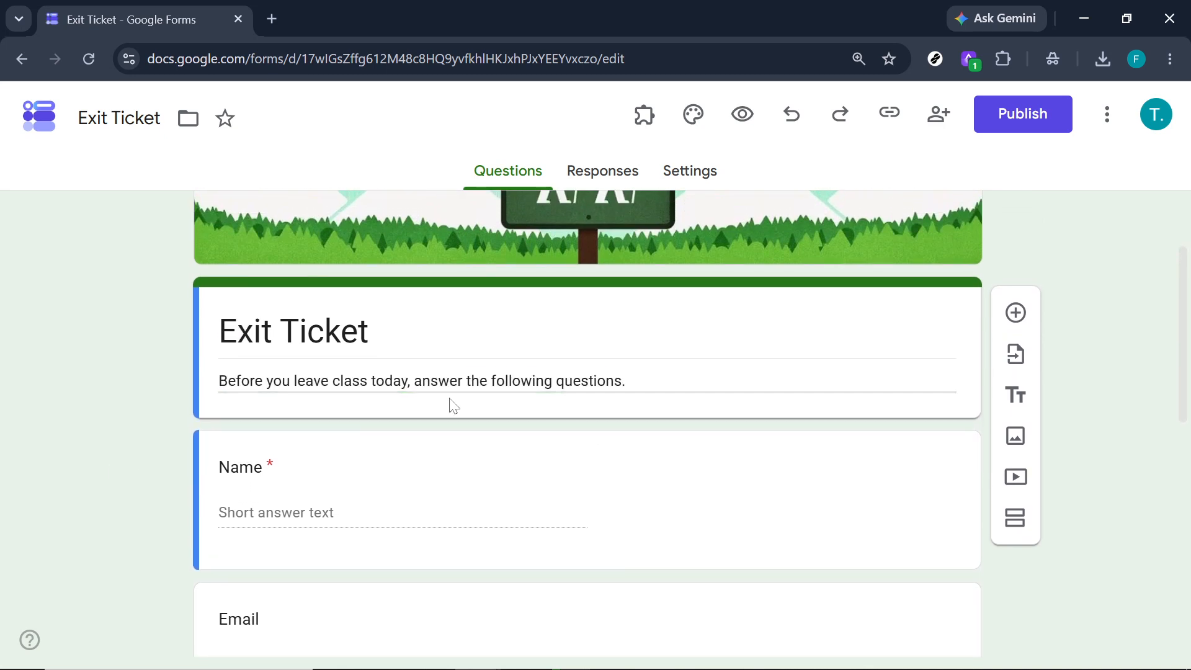
{"action": "scroll", "coordinate": [322, 458], "scroll_direction": "up", "scroll_amount": 1}
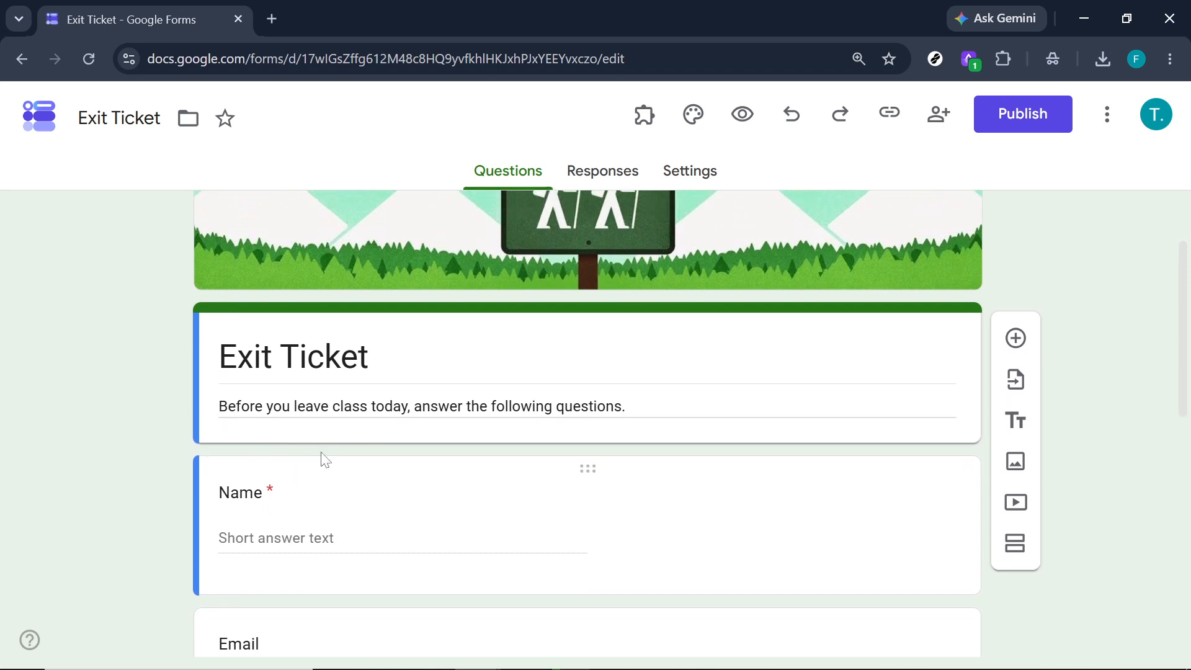
{"action": "scroll", "coordinate": [323, 459], "scroll_direction": "up", "scroll_amount": 2}
{"action": "scroll", "coordinate": [319, 449], "scroll_direction": "down", "scroll_amount": 10}
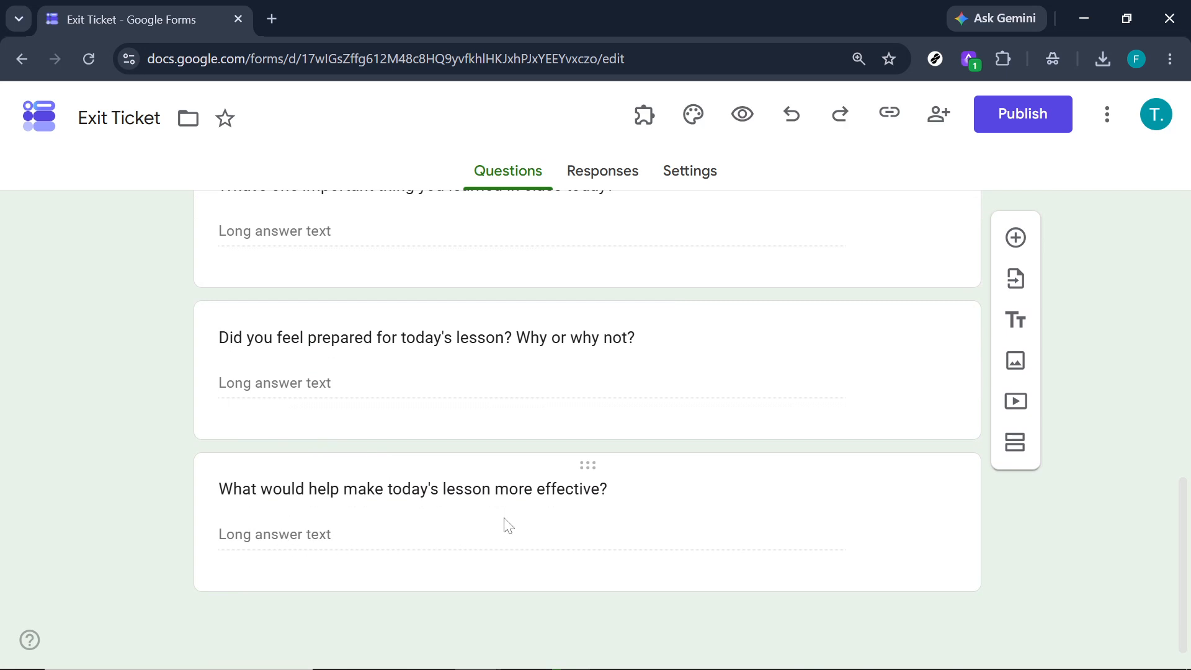
{"action": "scroll", "coordinate": [496, 524], "scroll_direction": "up", "scroll_amount": 10}
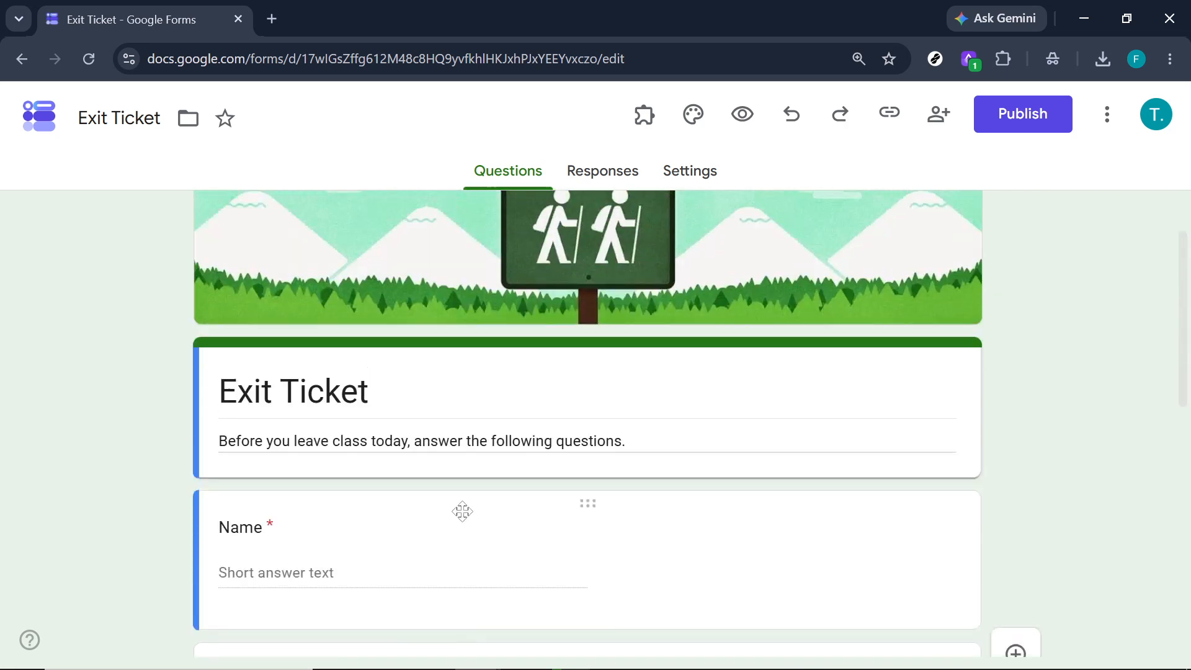
{"action": "scroll", "coordinate": [362, 504], "scroll_direction": "up", "scroll_amount": 1}
{"action": "scroll", "coordinate": [370, 510], "scroll_direction": "down", "scroll_amount": 9}
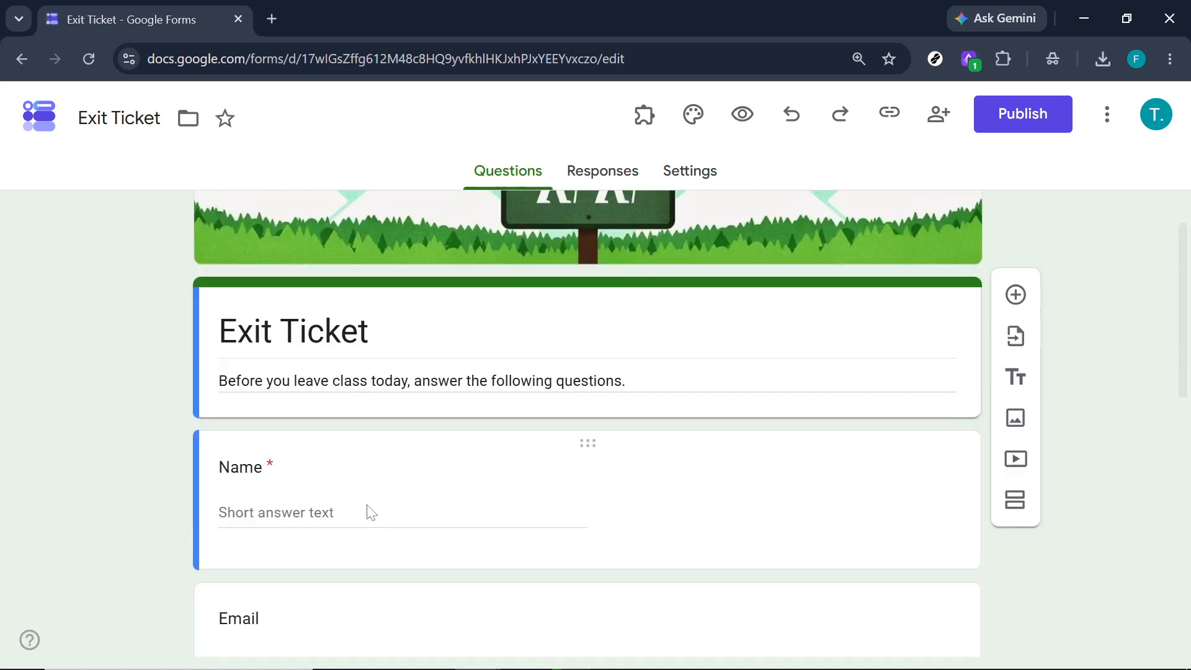
{"action": "scroll", "coordinate": [622, 457], "scroll_direction": "down", "scroll_amount": 3}
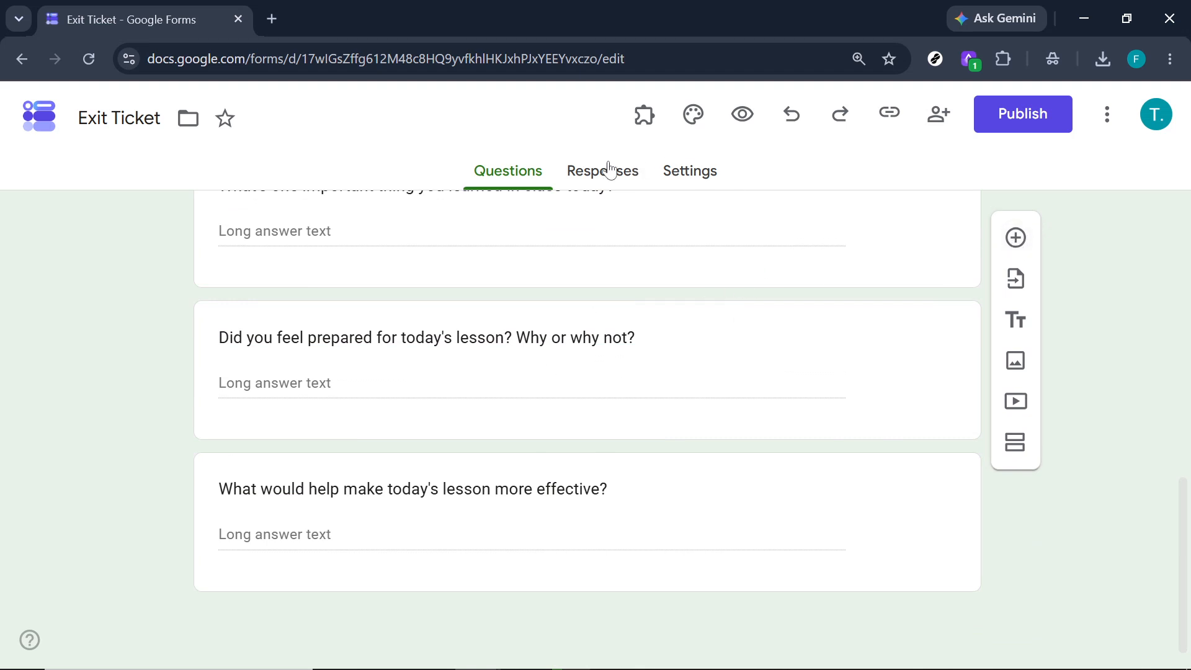
- Make the form a quiz and review its grade release, respondent and default point options
{"action": "left_click", "coordinate": [695, 178]}
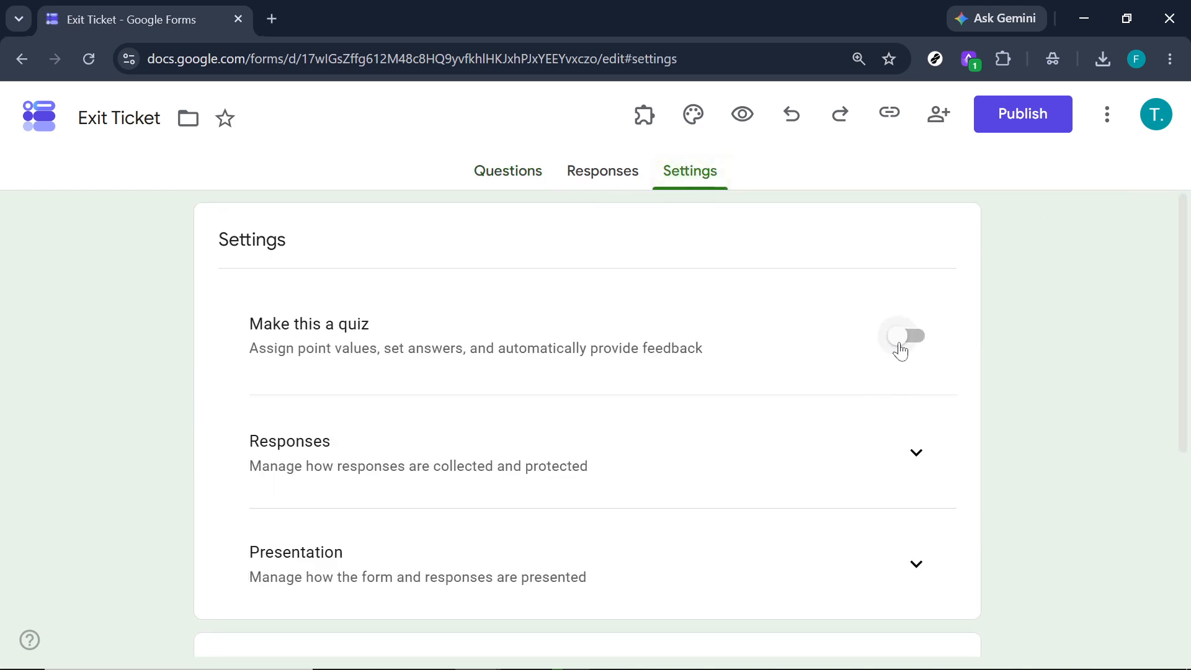
{"action": "left_click", "coordinate": [899, 339]}
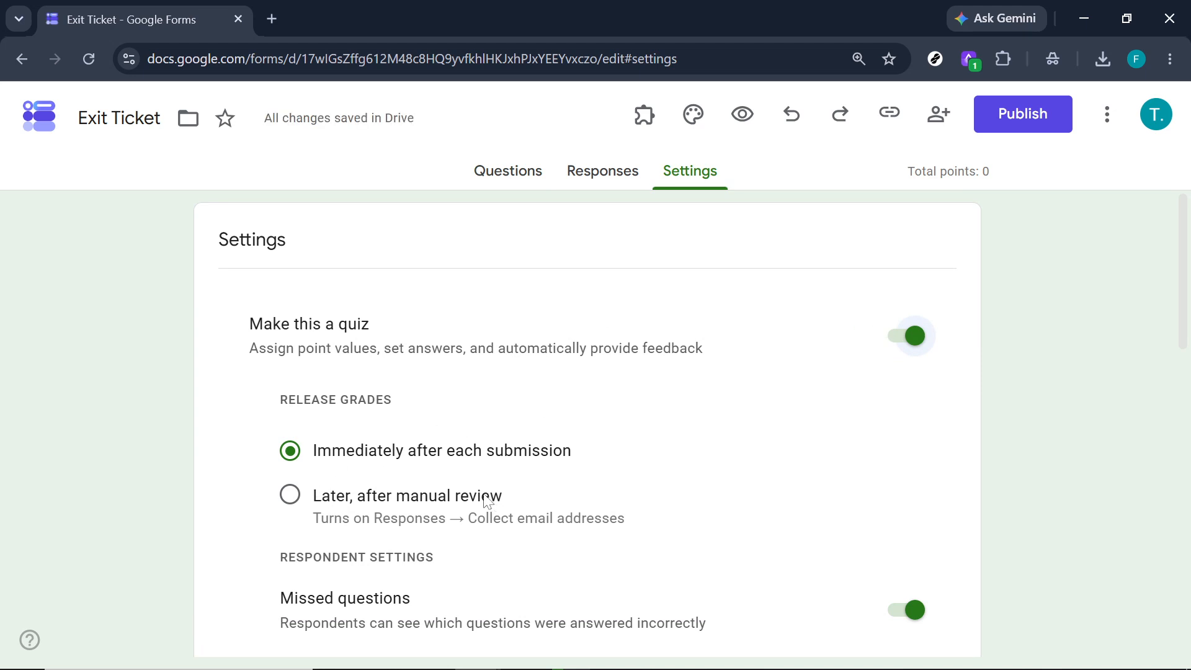
{"action": "scroll", "coordinate": [478, 490], "scroll_direction": "down", "scroll_amount": 3}
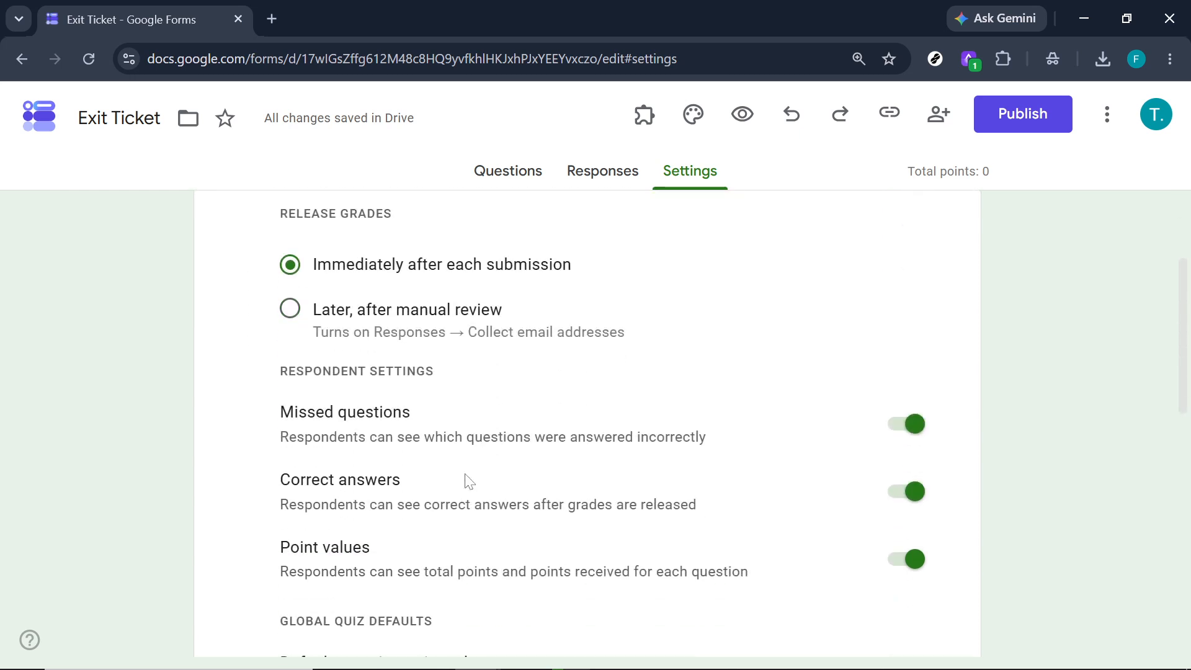
{"action": "scroll", "coordinate": [459, 505], "scroll_direction": "down", "scroll_amount": 8}
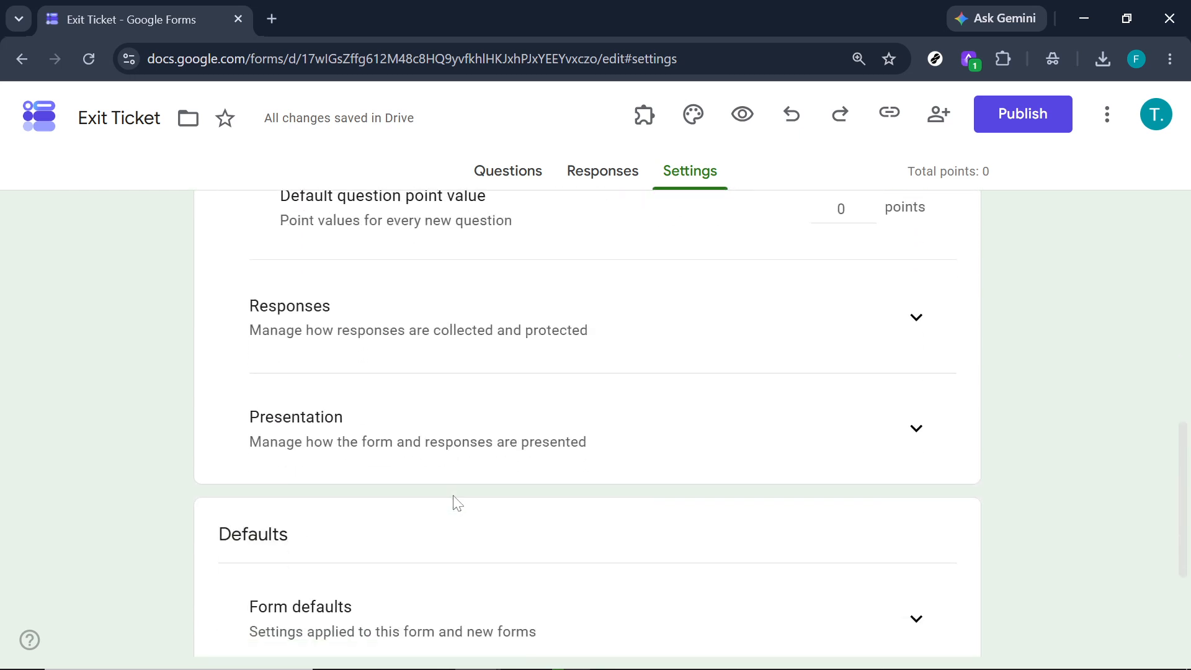
{"action": "scroll", "coordinate": [455, 502], "scroll_direction": "up", "scroll_amount": 6}
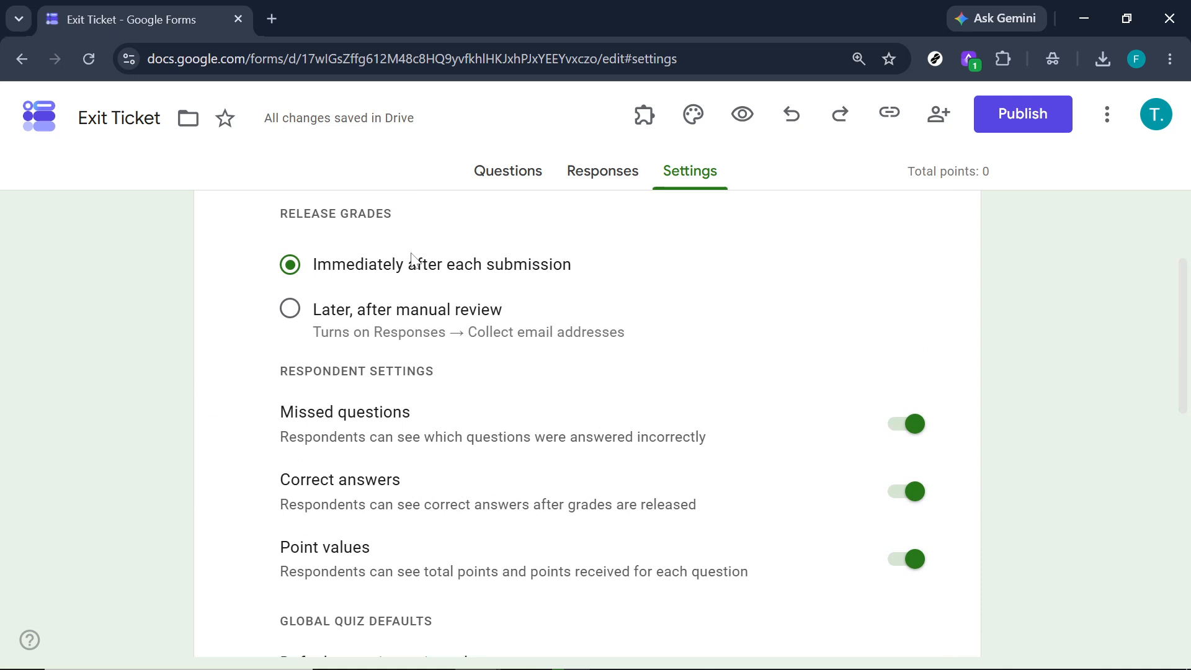
- Add a new blank question to the form between the title section and the Name question
{"action": "left_click", "coordinate": [501, 186]}
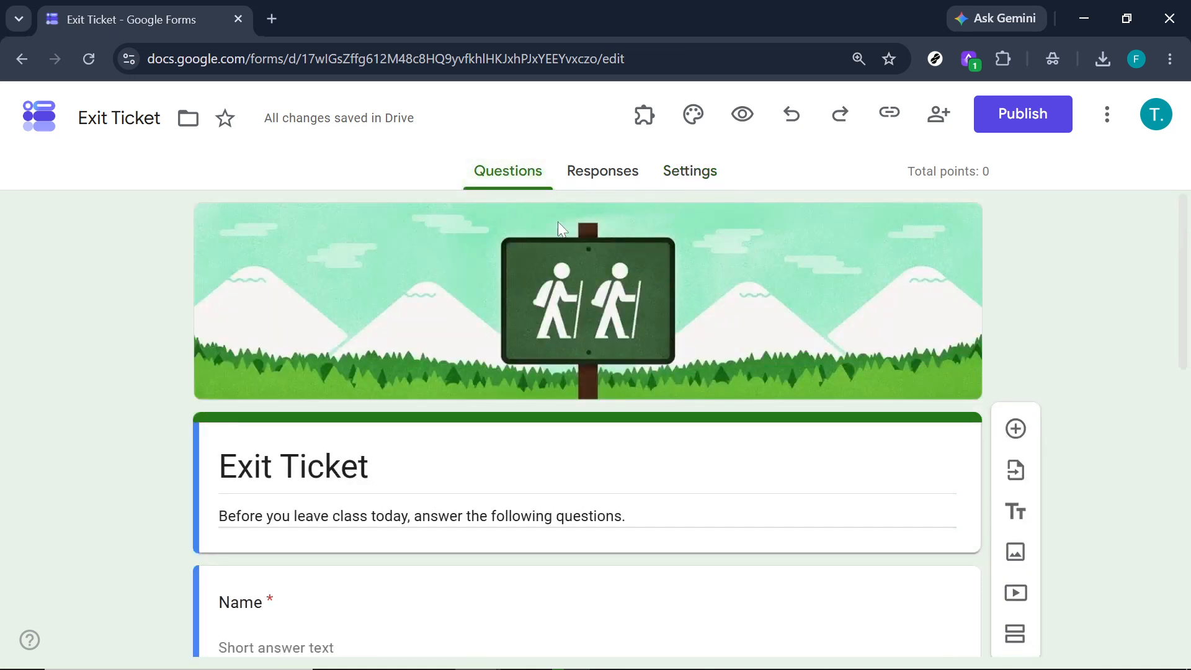
{"action": "scroll", "coordinate": [476, 360], "scroll_direction": "down", "scroll_amount": 7}
{"action": "scroll", "coordinate": [474, 368], "scroll_direction": "down", "scroll_amount": 2}
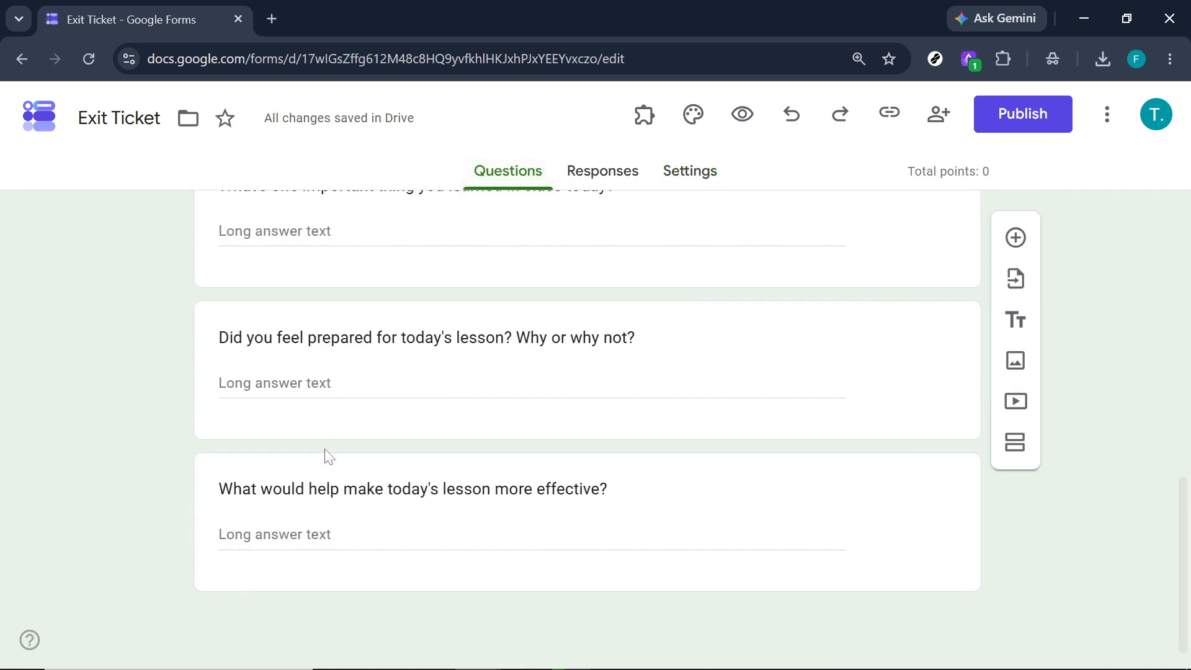
{"action": "left_click", "coordinate": [1015, 238]}
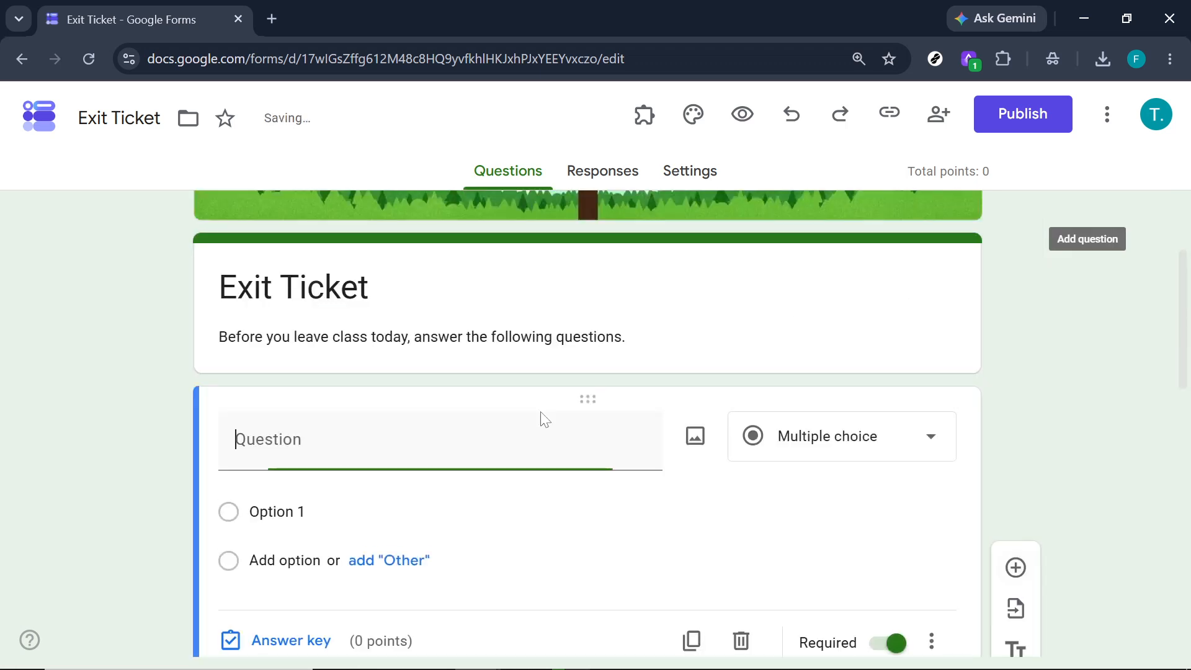
{"action": "scroll", "coordinate": [337, 390], "scroll_direction": "down", "scroll_amount": 9}
{"action": "scroll", "coordinate": [366, 396], "scroll_direction": "up", "scroll_amount": 5}
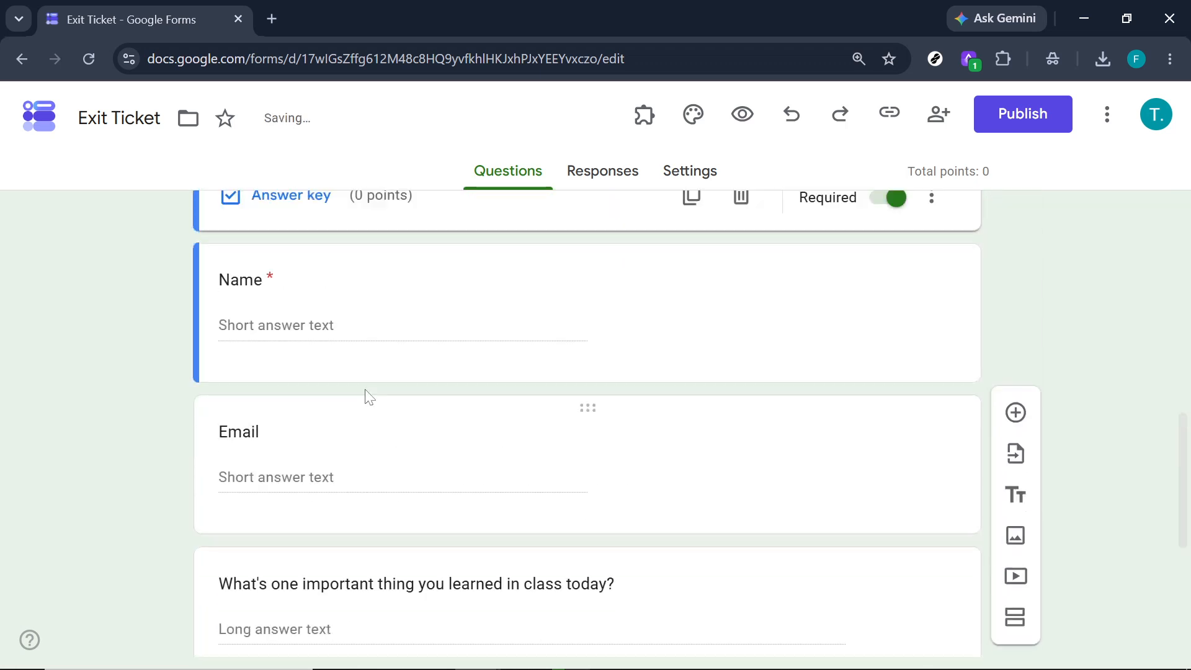
- Check the form's responses and set the quiz grades to release "Later, after manual review"
{"action": "left_click", "coordinate": [590, 169]}
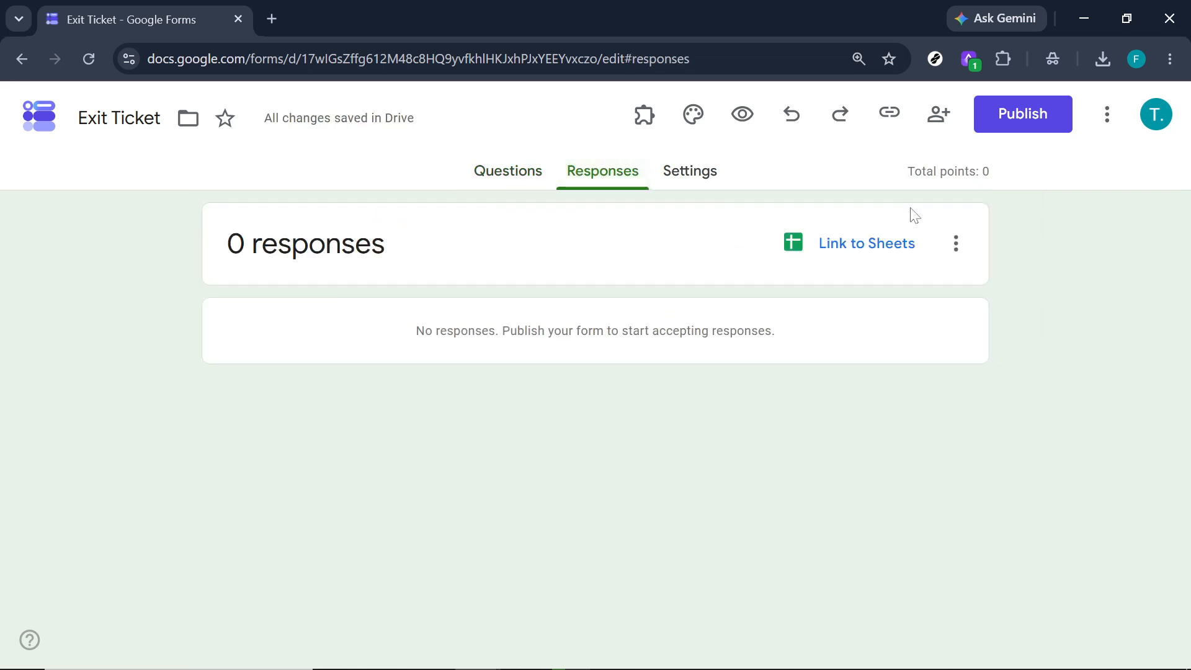
{"action": "left_click", "coordinate": [675, 174]}
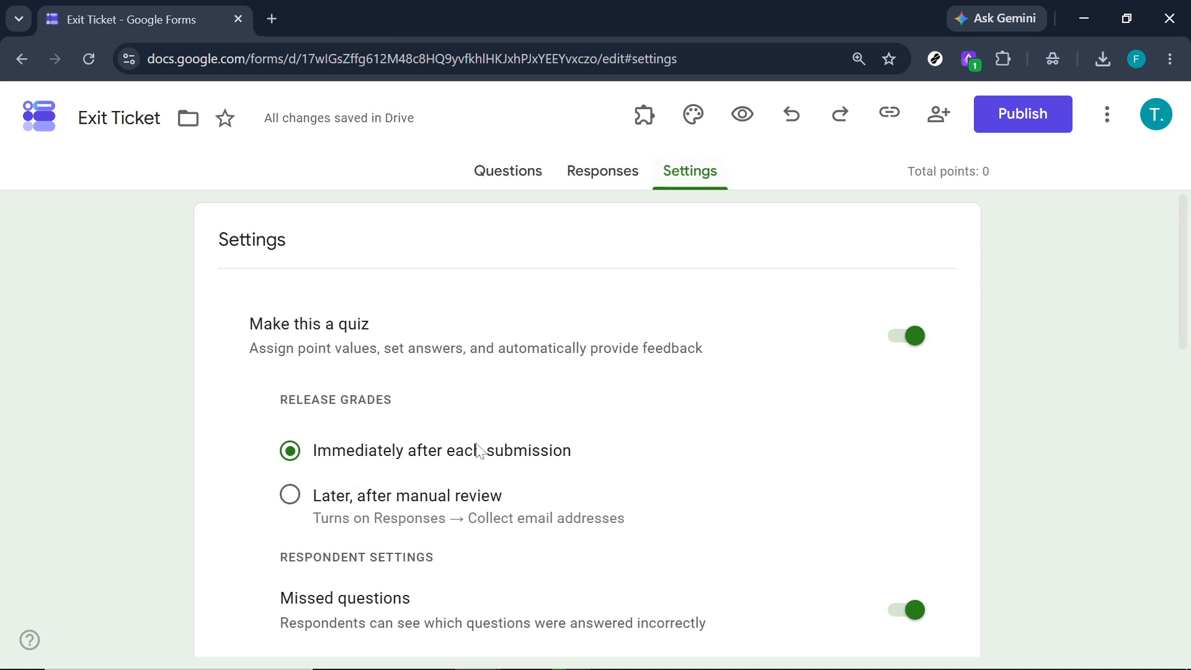
{"action": "scroll", "coordinate": [436, 494], "scroll_direction": "down", "scroll_amount": 3}
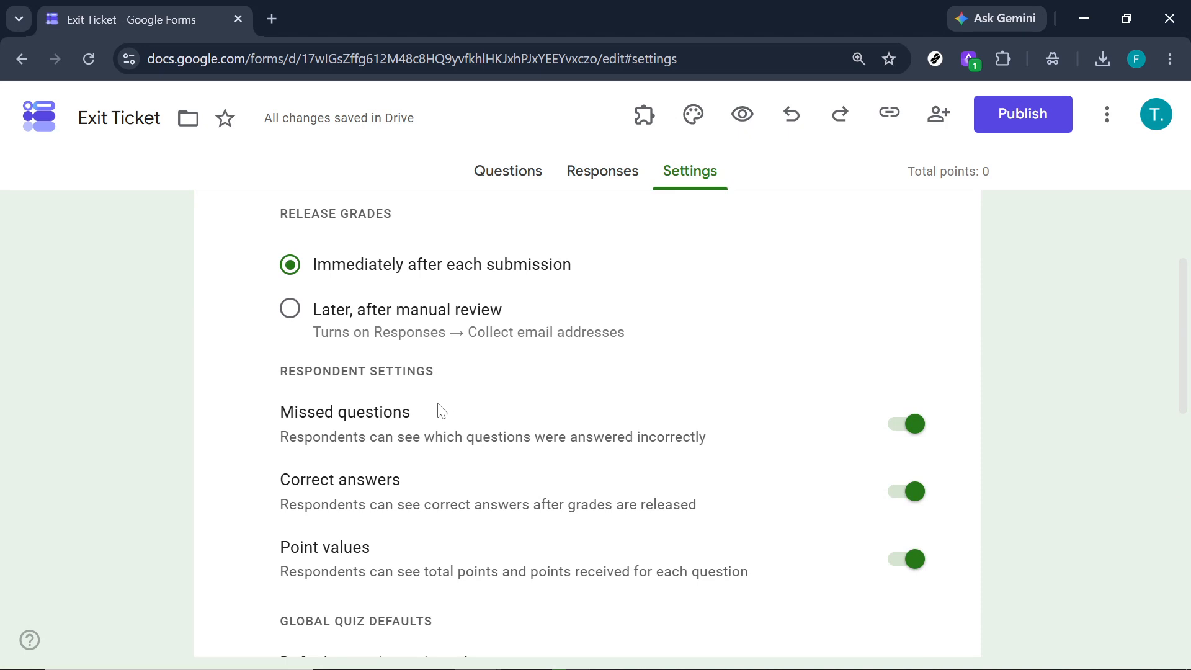
{"action": "left_click", "coordinate": [345, 316]}
- Expand the form's response collection settings and allow response editing after submission
{"action": "scroll", "coordinate": [361, 387], "scroll_direction": "down", "scroll_amount": 6}
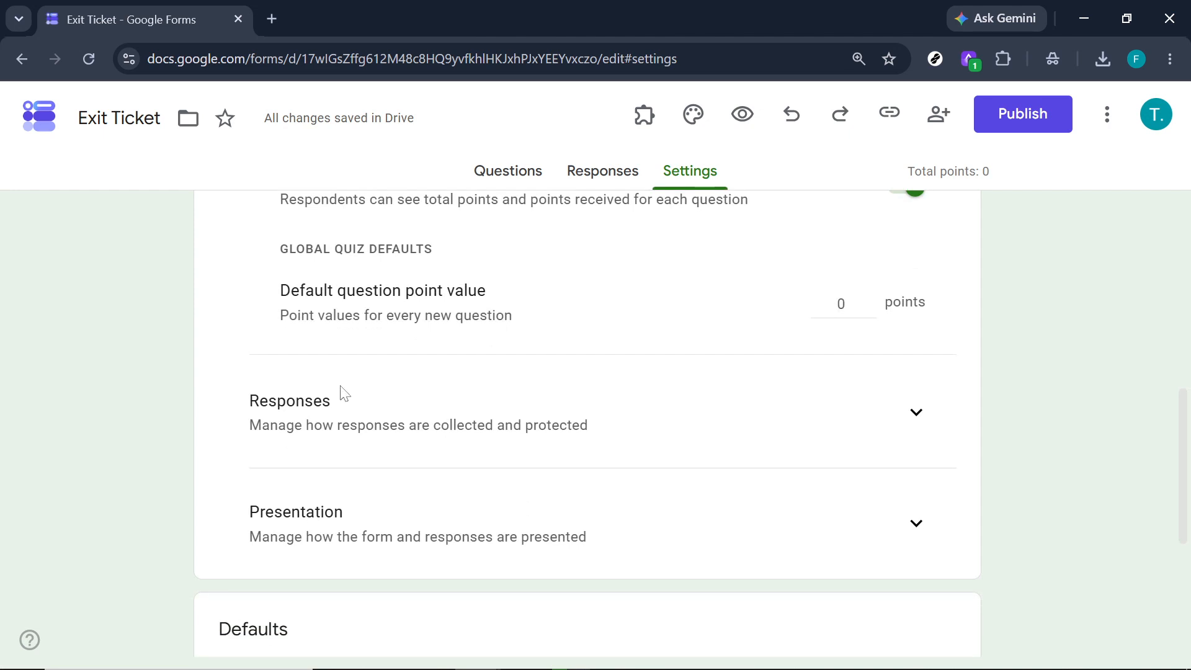
{"action": "scroll", "coordinate": [406, 419], "scroll_direction": "down", "scroll_amount": 3}
{"action": "scroll", "coordinate": [407, 417], "scroll_direction": "up", "scroll_amount": 6}
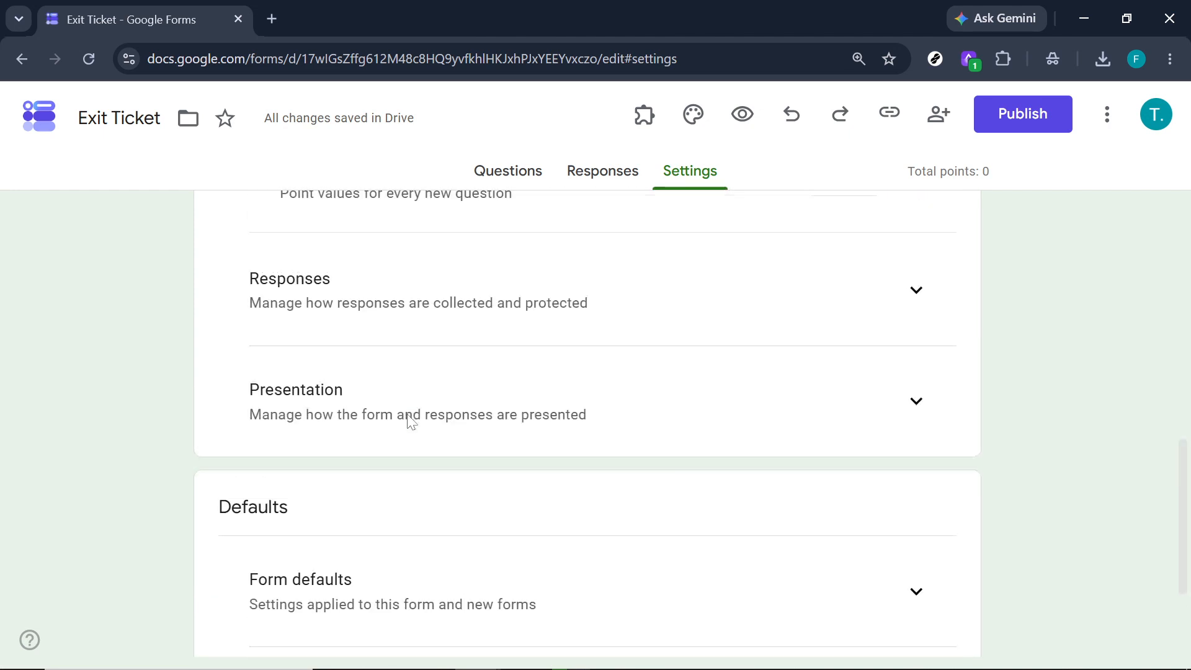
{"action": "scroll", "coordinate": [833, 444], "scroll_direction": "down", "scroll_amount": 3}
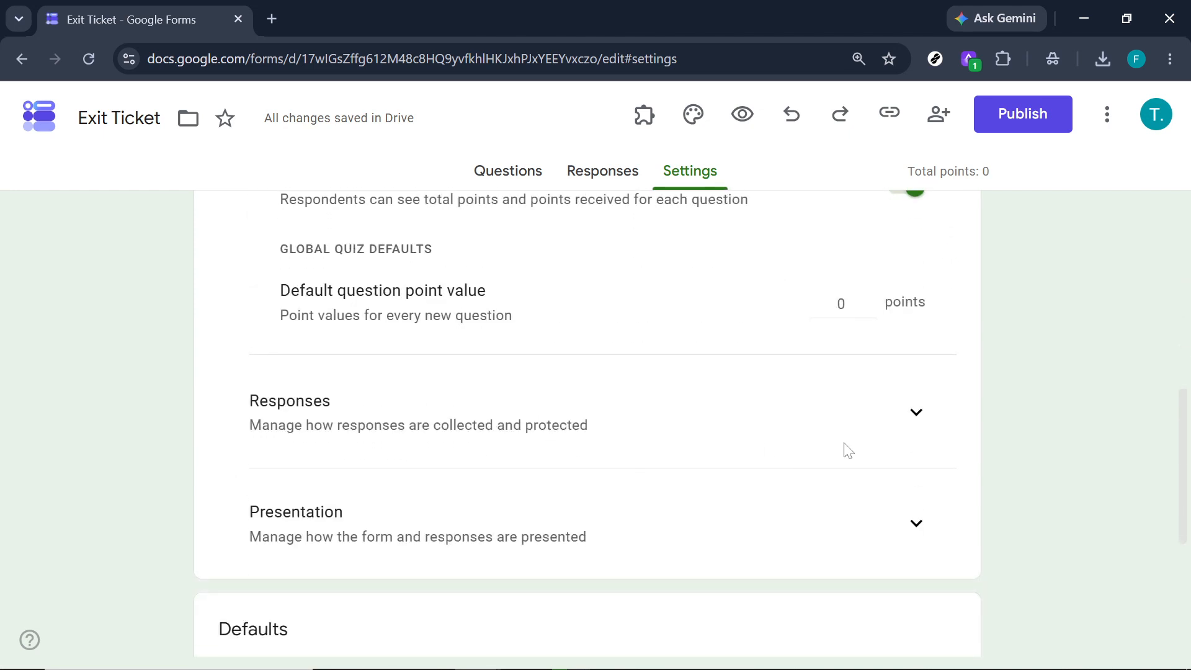
{"action": "left_click", "coordinate": [914, 428]}
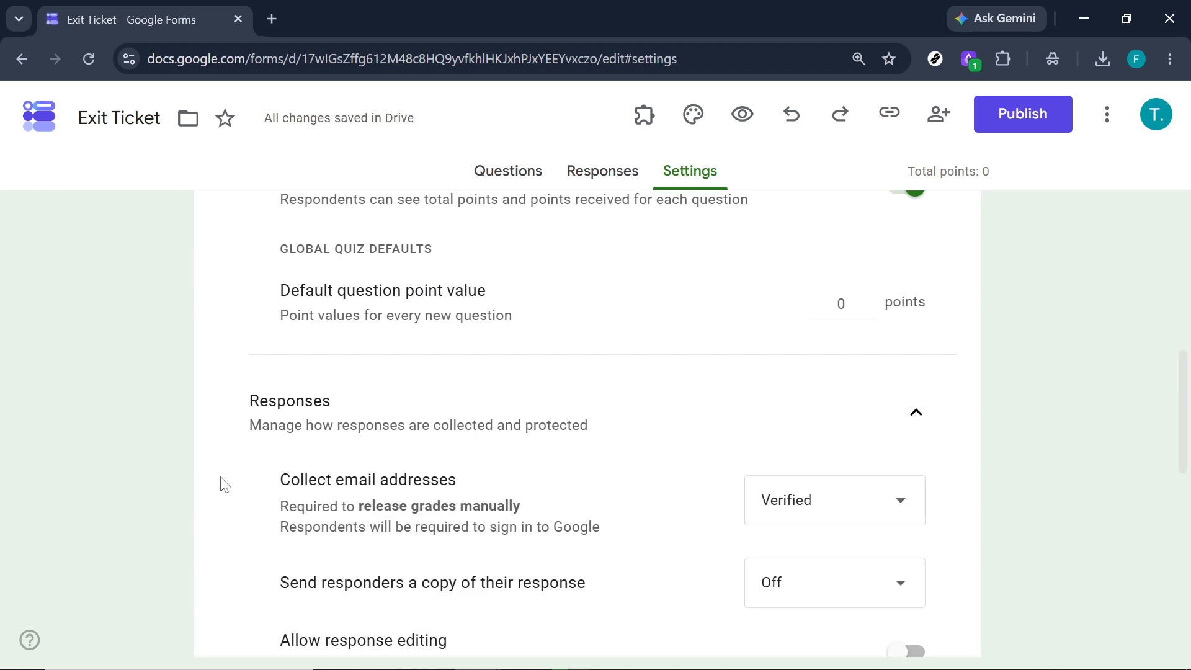
{"action": "scroll", "coordinate": [622, 423], "scroll_direction": "down", "scroll_amount": 2}
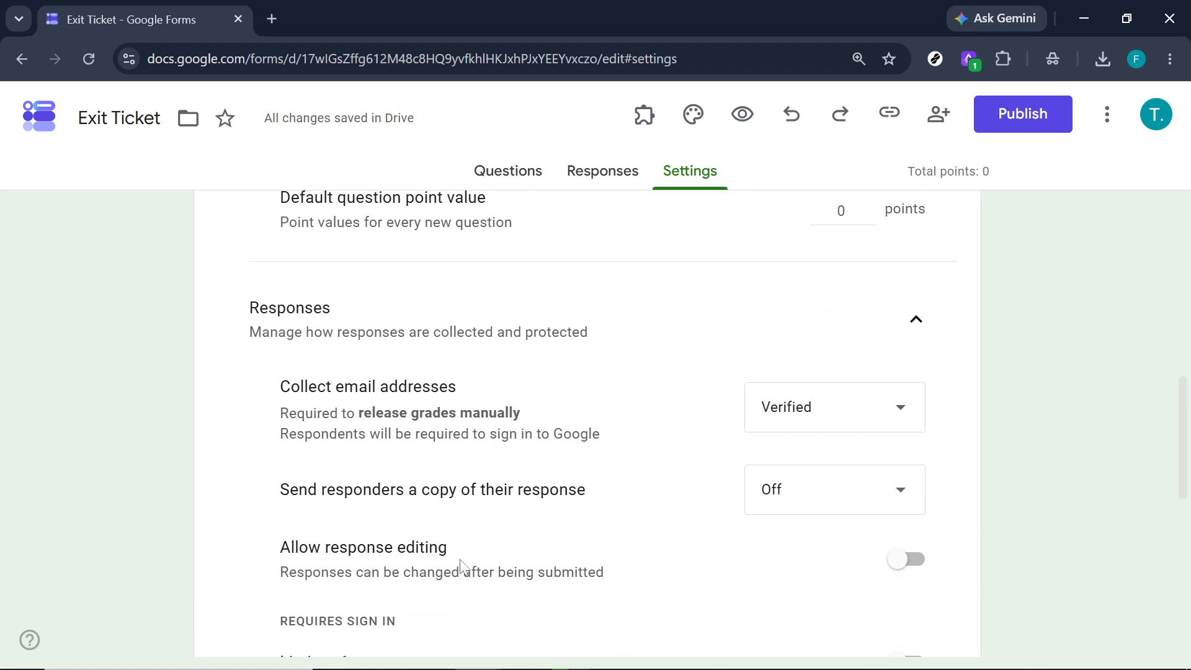
{"action": "left_click", "coordinate": [908, 561]}
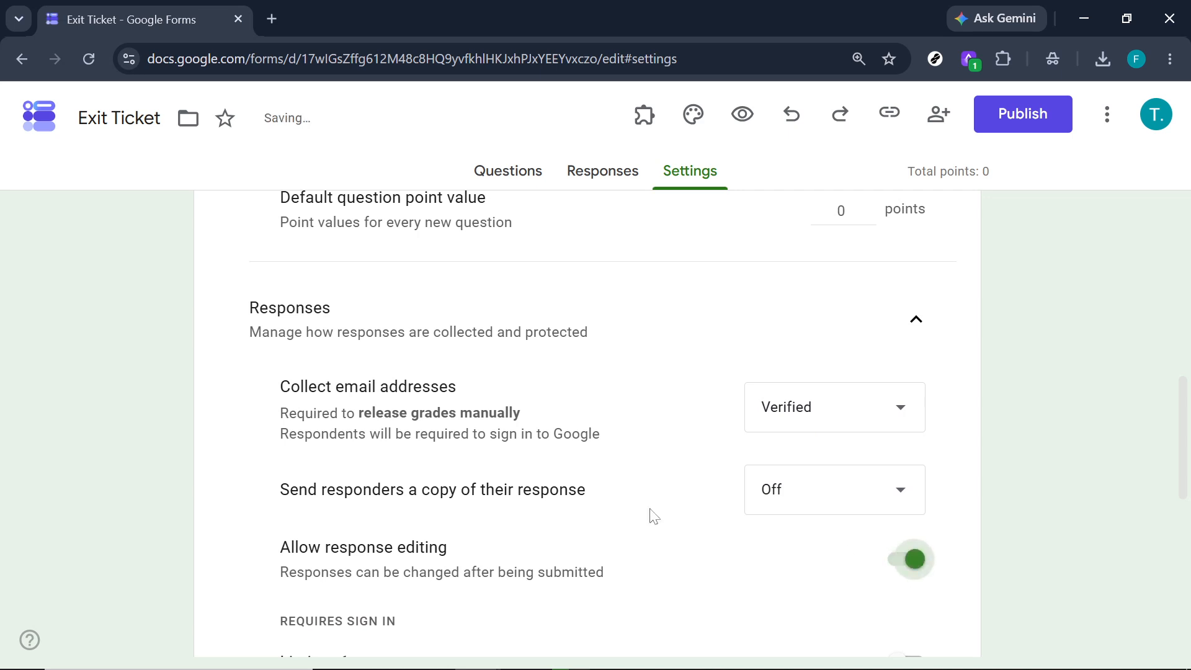
{"action": "scroll", "coordinate": [709, 521], "scroll_direction": "down", "scroll_amount": 3}
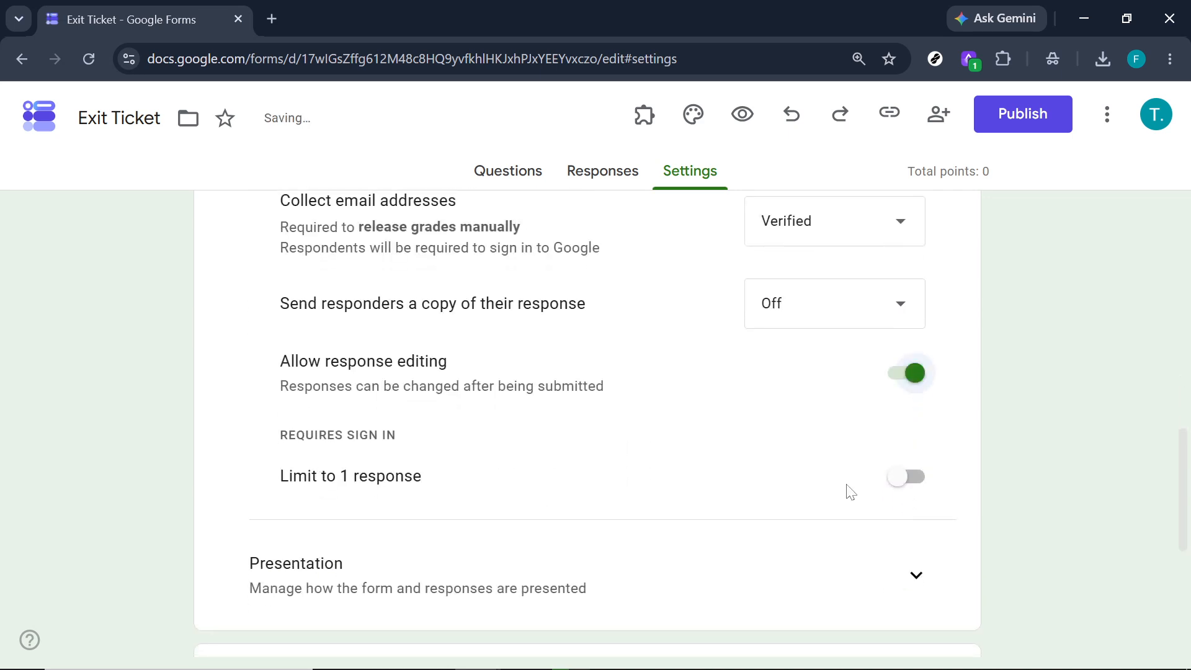
- Limit the form to 1 response per respondent and turn on shuffled question order in its presentation settings
{"action": "left_click", "coordinate": [907, 477]}
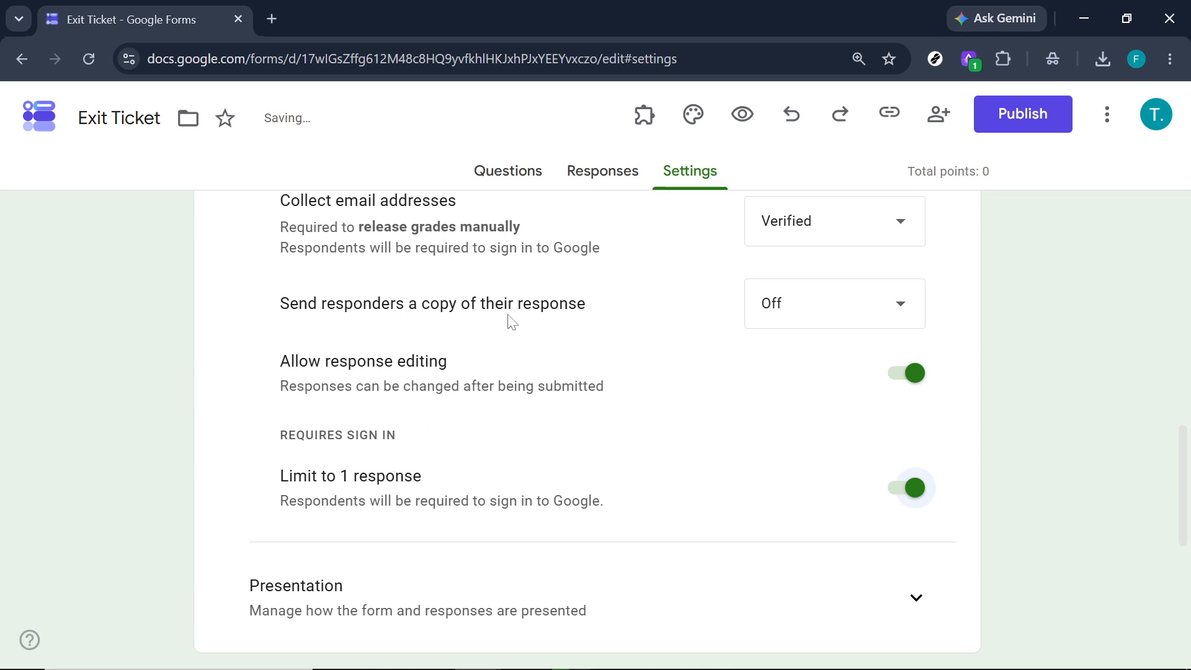
{"action": "scroll", "coordinate": [495, 346], "scroll_direction": "down", "scroll_amount": 4}
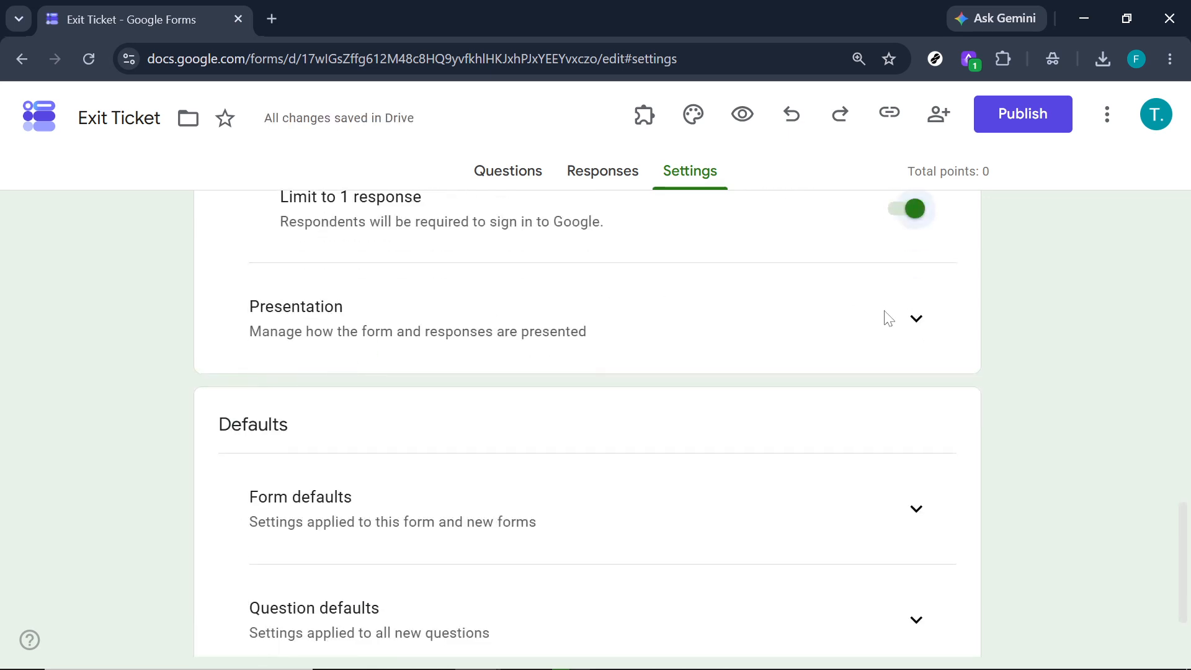
{"action": "left_click", "coordinate": [919, 333]}
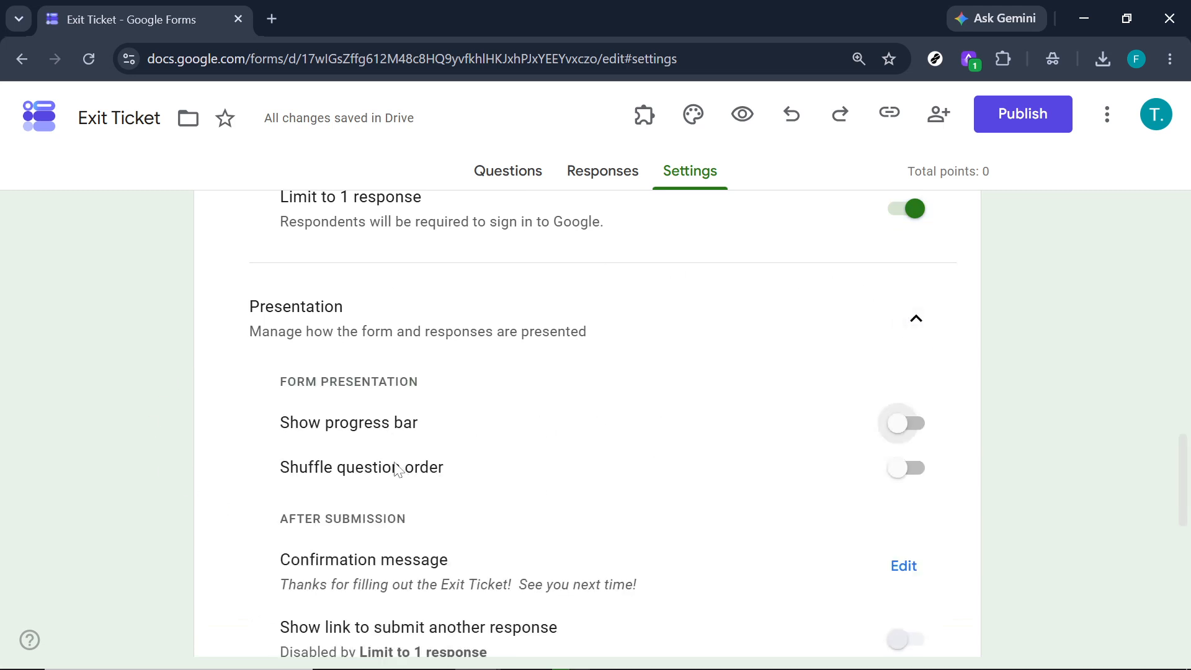
{"action": "left_click", "coordinate": [893, 474]}
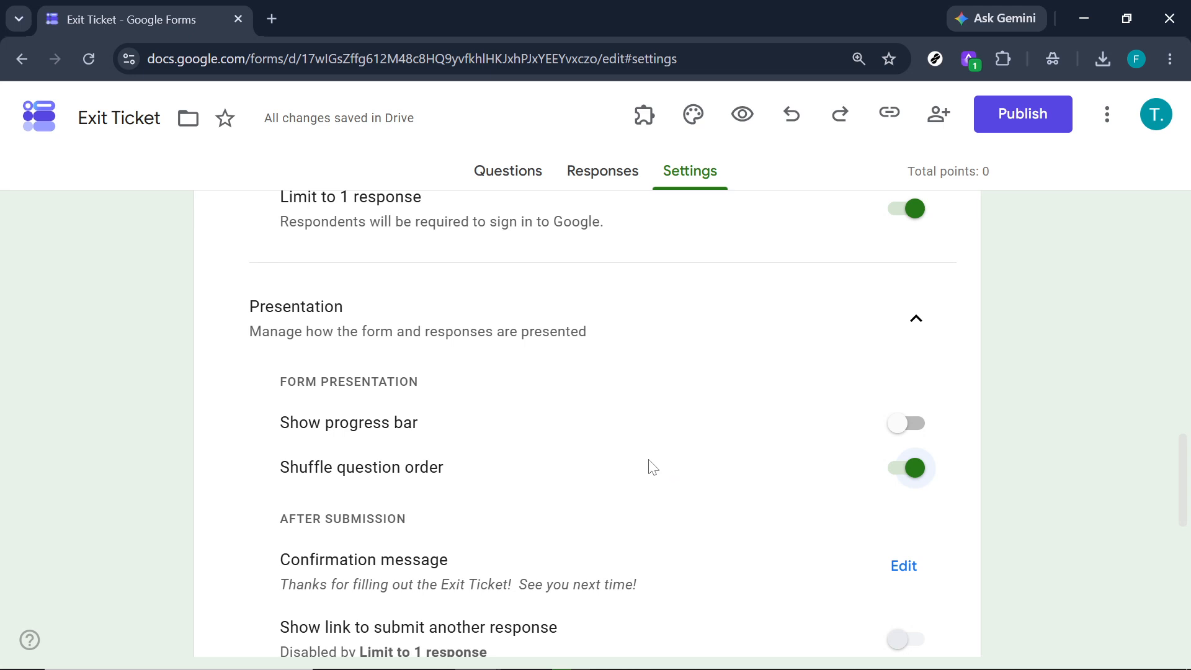
- Return to the form's questions and move the blank question directly below "What's one important thing you learned in class today?"
{"action": "left_click", "coordinate": [506, 175]}
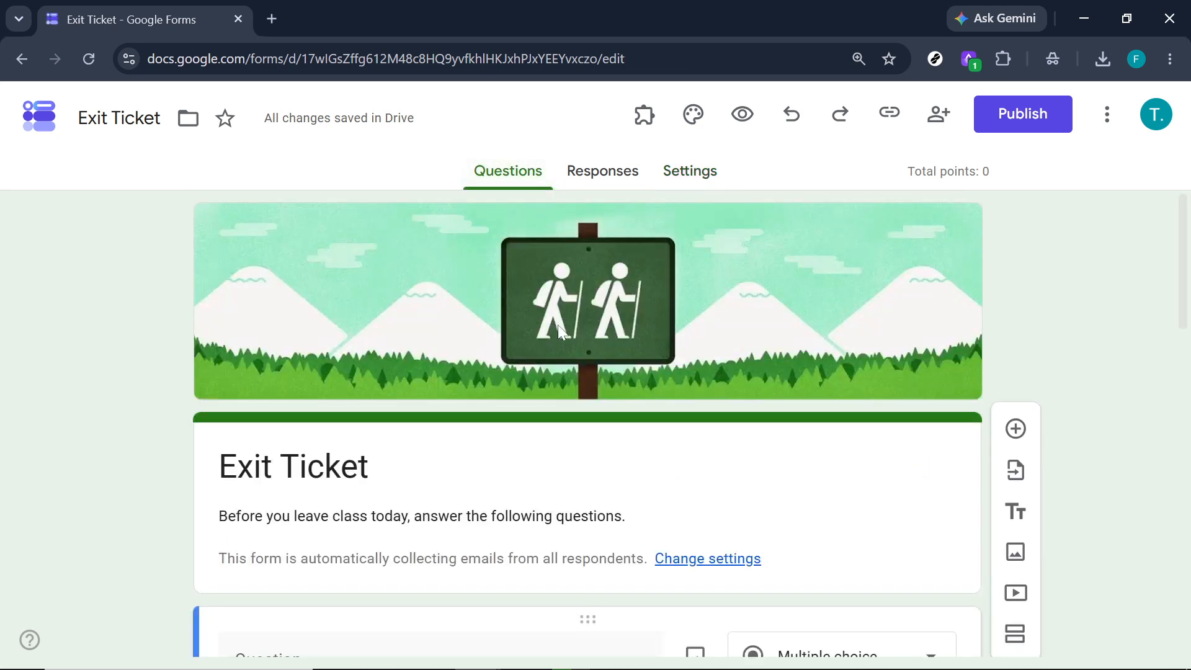
{"action": "scroll", "coordinate": [569, 344], "scroll_direction": "down", "scroll_amount": 5}
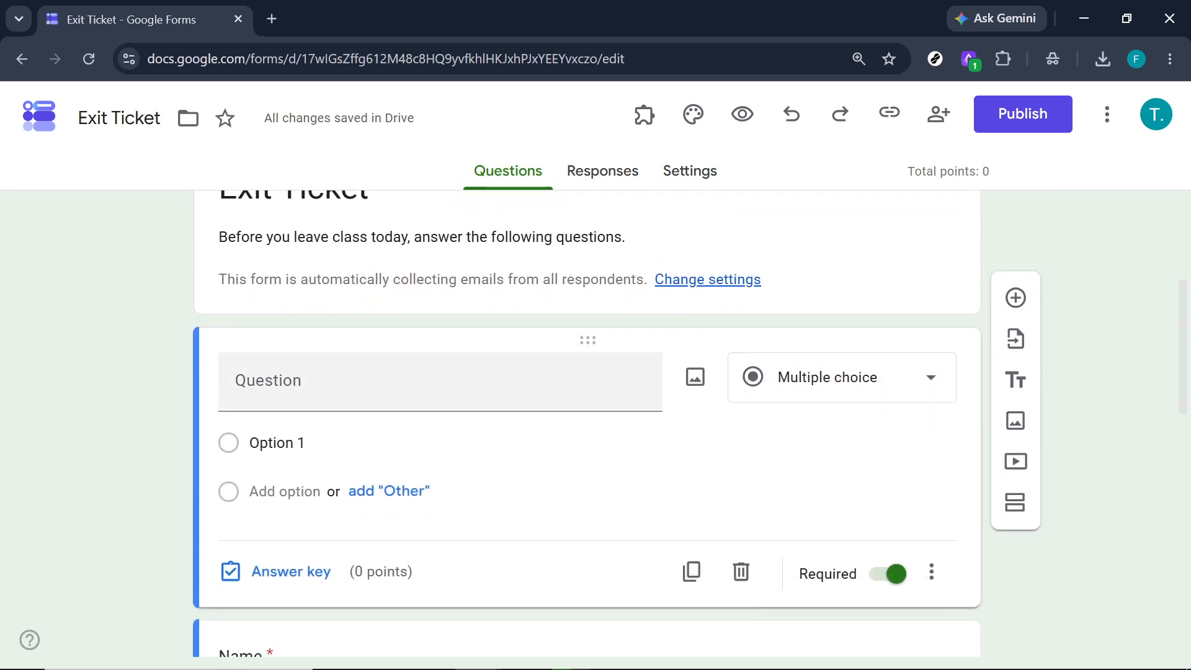
{"action": "scroll", "coordinate": [385, 422], "scroll_direction": "down", "scroll_amount": 3}
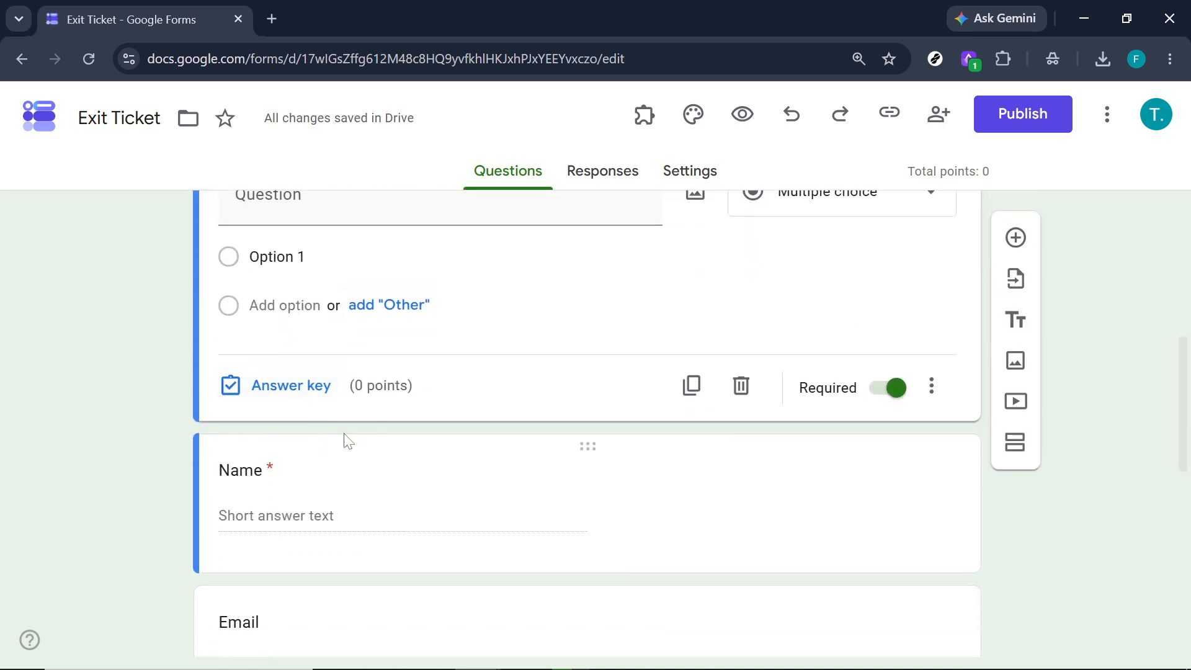
{"action": "scroll", "coordinate": [313, 445], "scroll_direction": "up", "scroll_amount": 1}
{"action": "scroll", "coordinate": [61, 422], "scroll_direction": "up", "scroll_amount": 4}
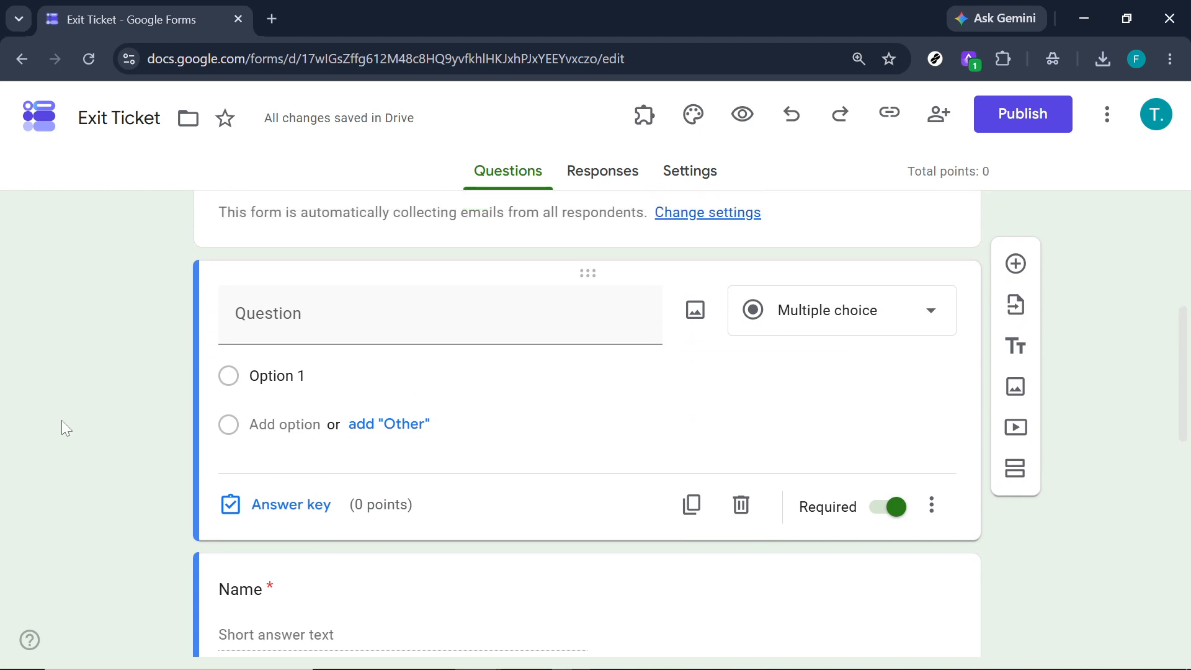
{"action": "scroll", "coordinate": [137, 415], "scroll_direction": "down", "scroll_amount": 3}
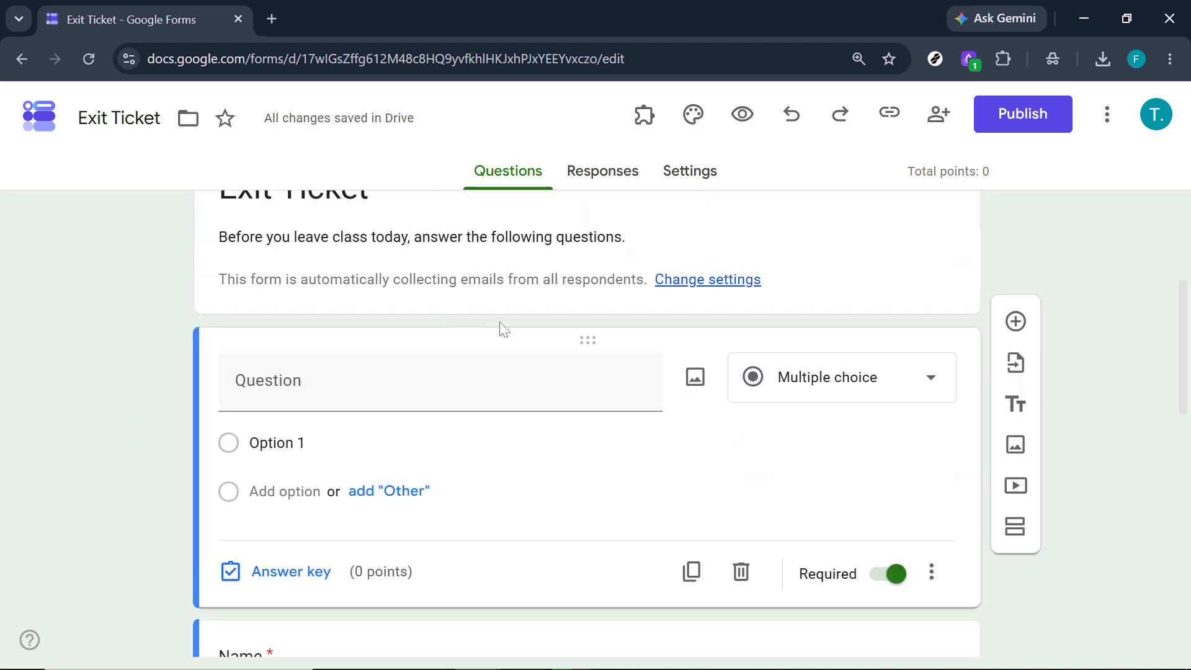
{"action": "left_click_drag", "start_coordinate": [587, 336], "coordinate": [501, 533]}
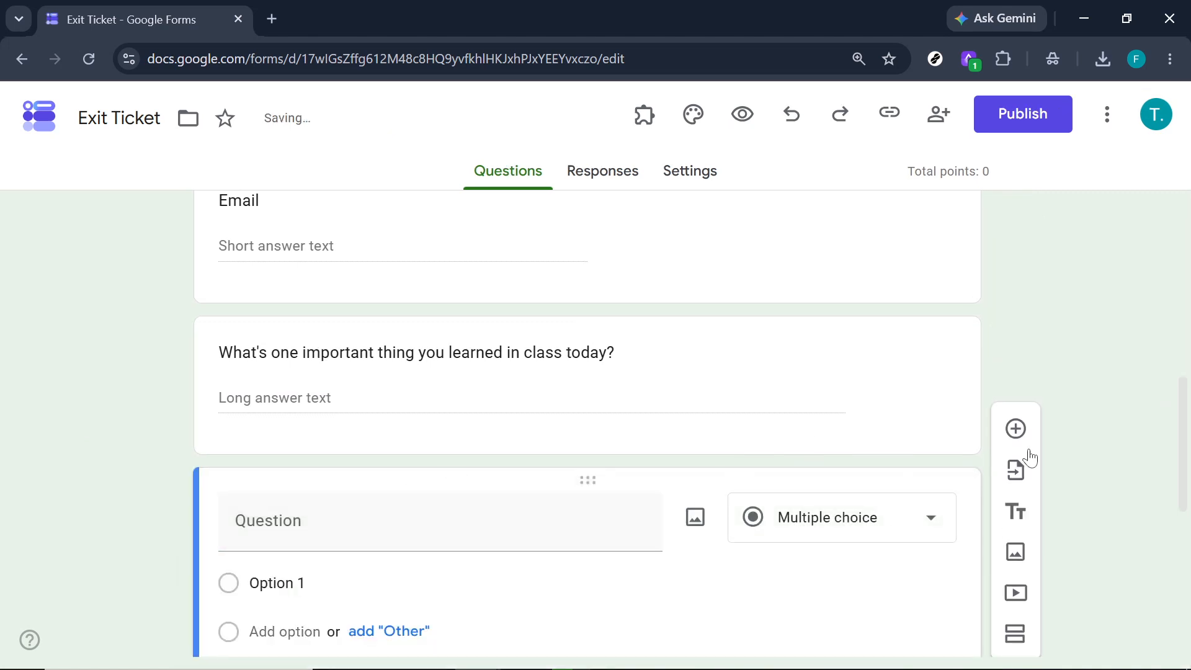
- Retitle the Email question as "Roll"
{"action": "scroll", "coordinate": [354, 442], "scroll_direction": "up", "scroll_amount": 10}
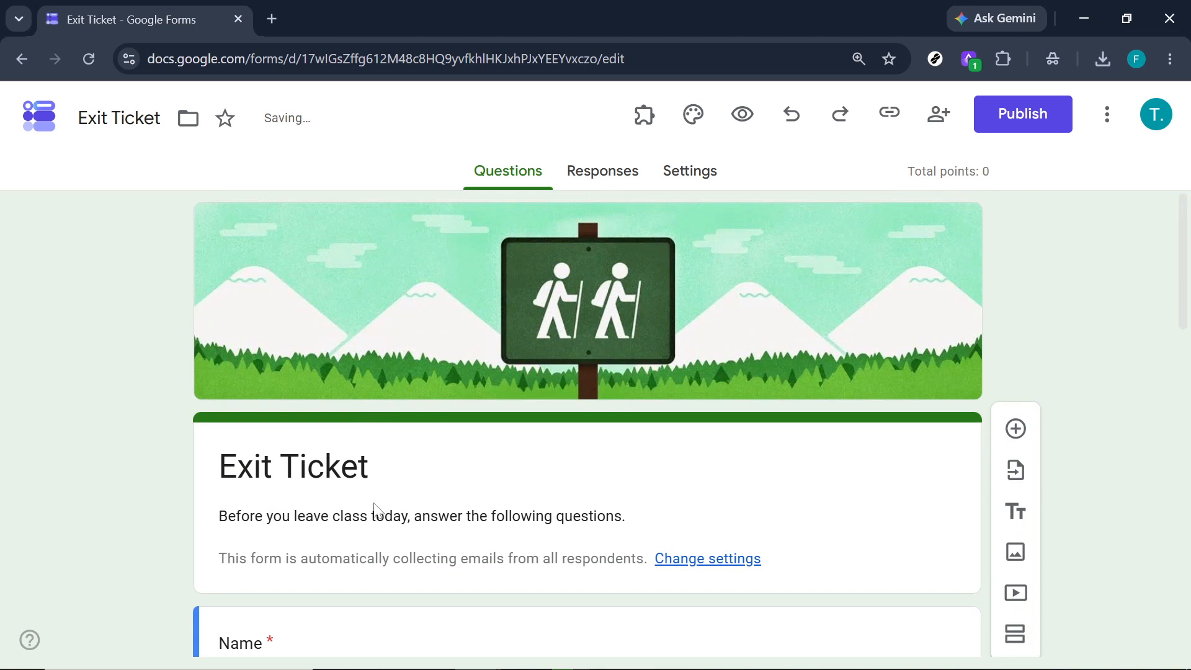
{"action": "scroll", "coordinate": [317, 353], "scroll_direction": "down", "scroll_amount": 3}
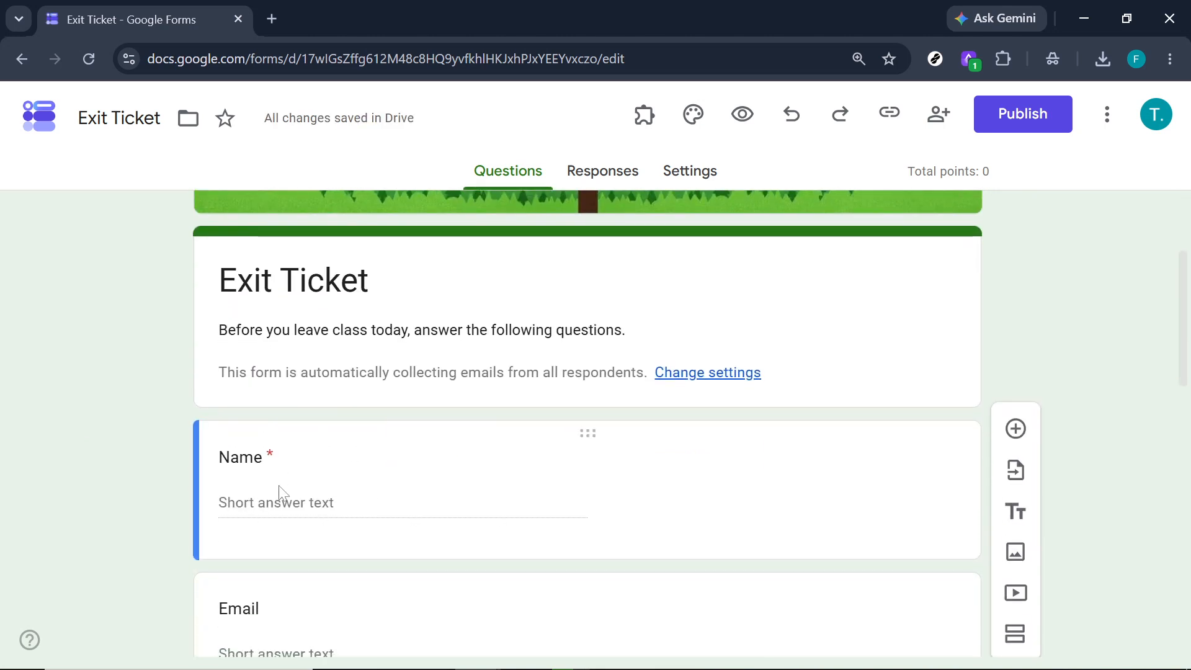
{"action": "scroll", "coordinate": [372, 484], "scroll_direction": "down", "scroll_amount": 3}
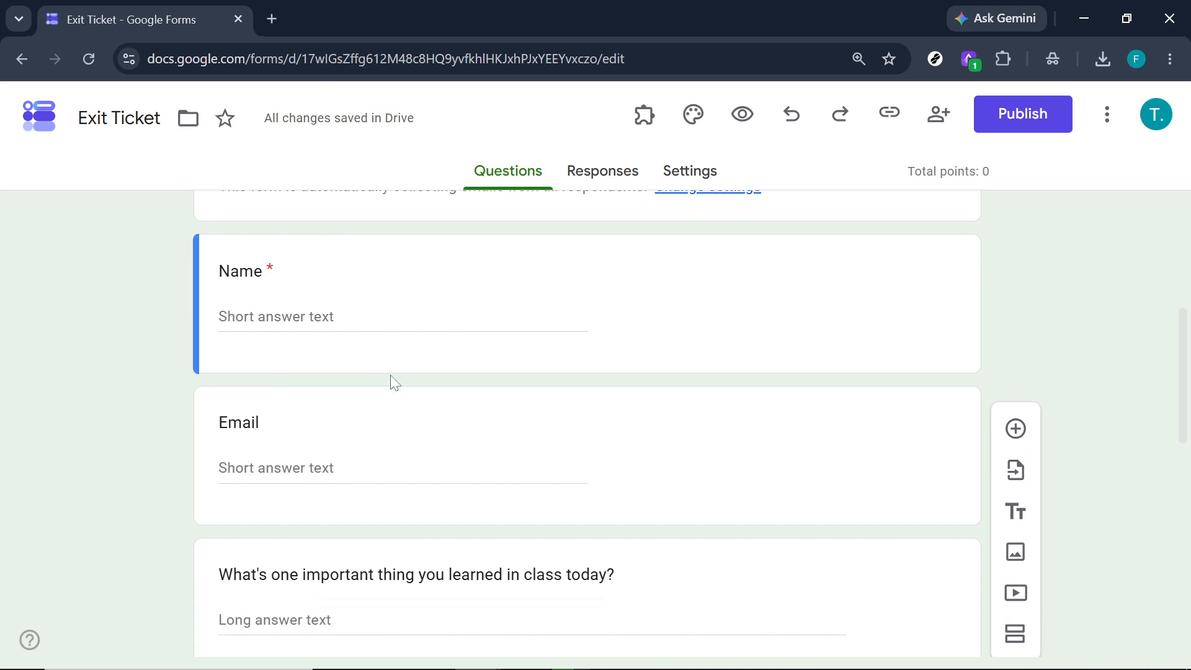
{"action": "left_click", "coordinate": [428, 301]}
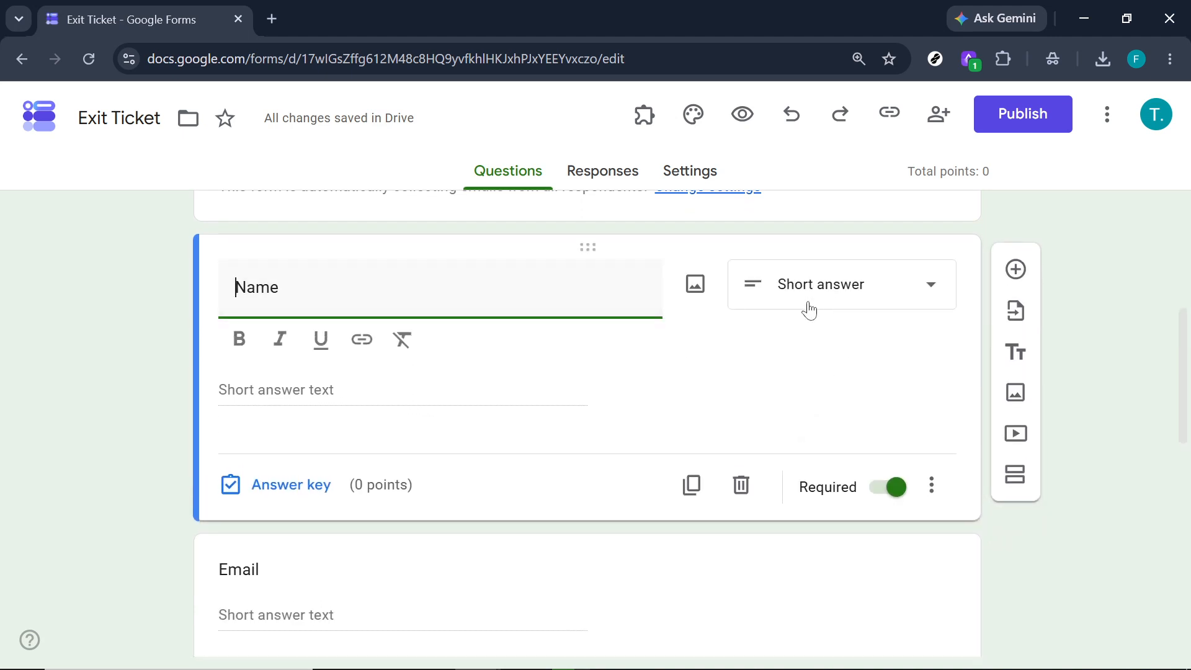
{"action": "scroll", "coordinate": [433, 535], "scroll_direction": "down", "scroll_amount": 1}
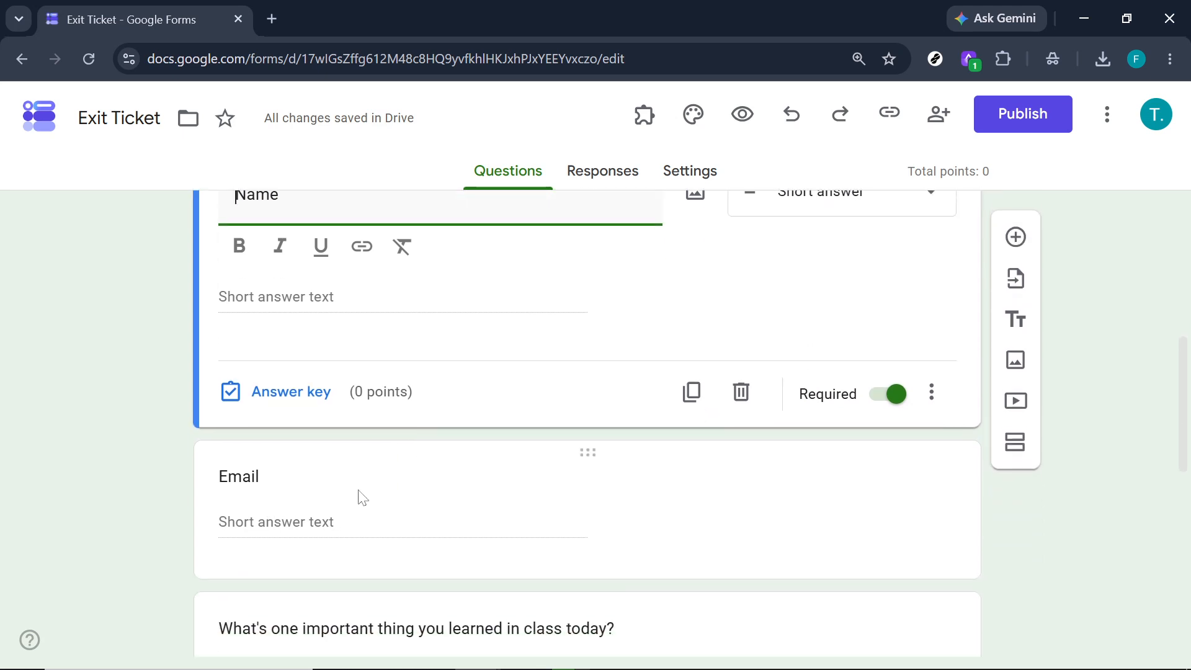
{"action": "left_click", "coordinate": [372, 496]}
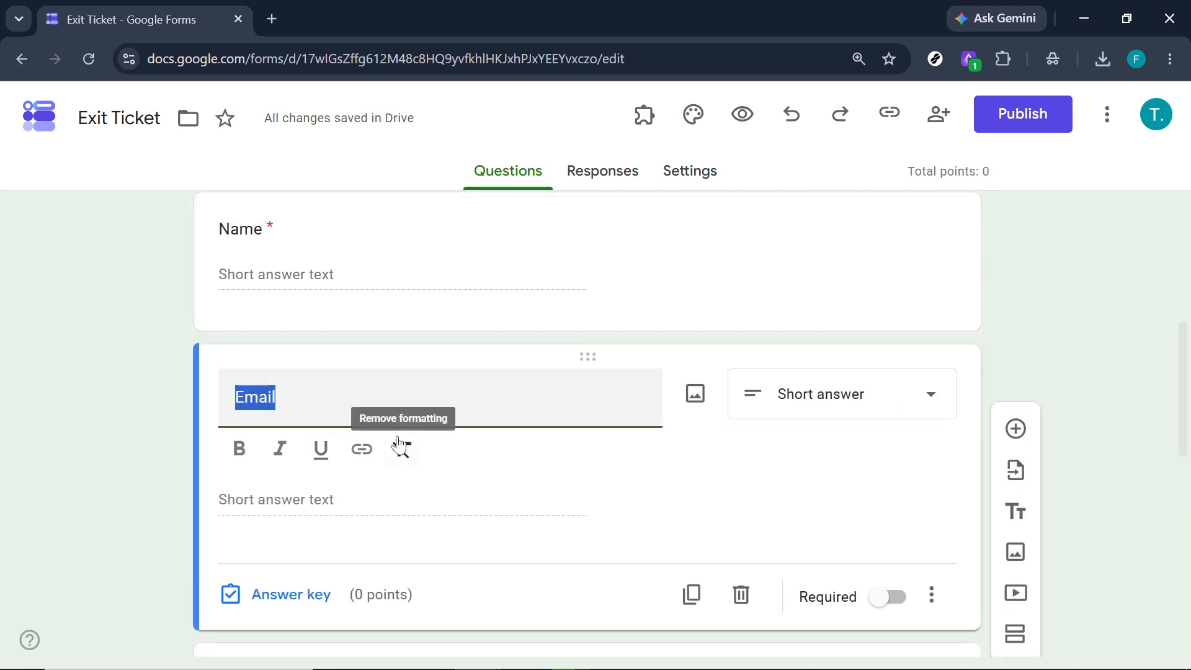
{"action": "scroll", "coordinate": [419, 434], "scroll_direction": "down", "scroll_amount": 1}
{"action": "scroll", "coordinate": [417, 432], "scroll_direction": "down", "scroll_amount": 1}
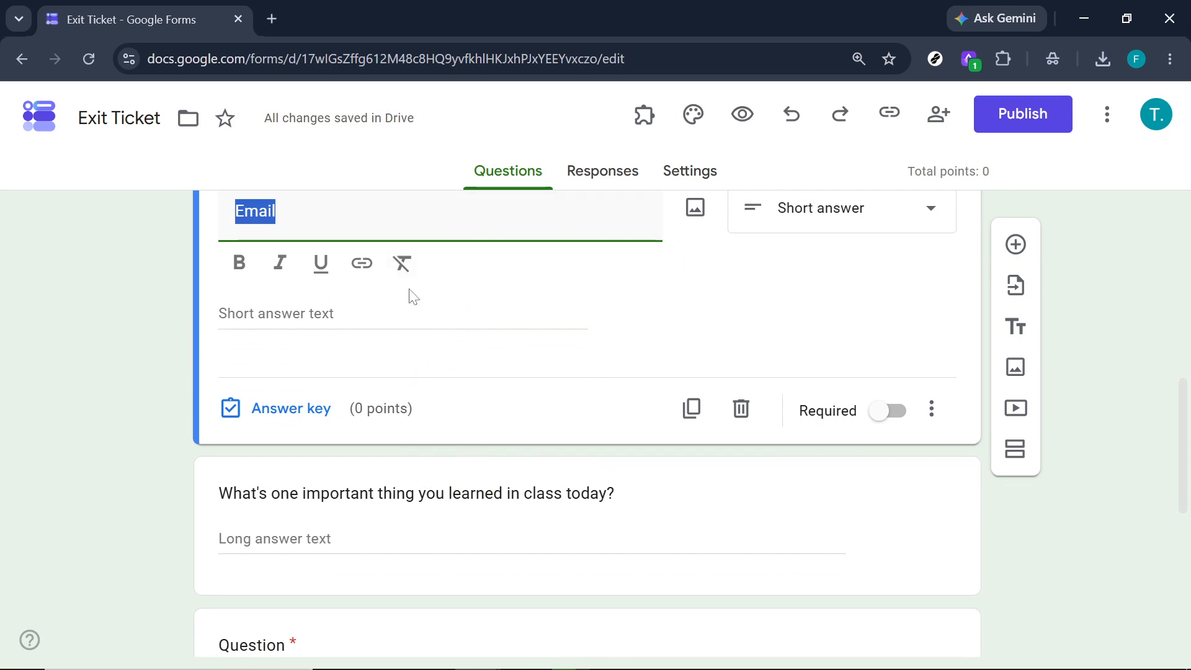
{"action": "type", "text": "Roll"}
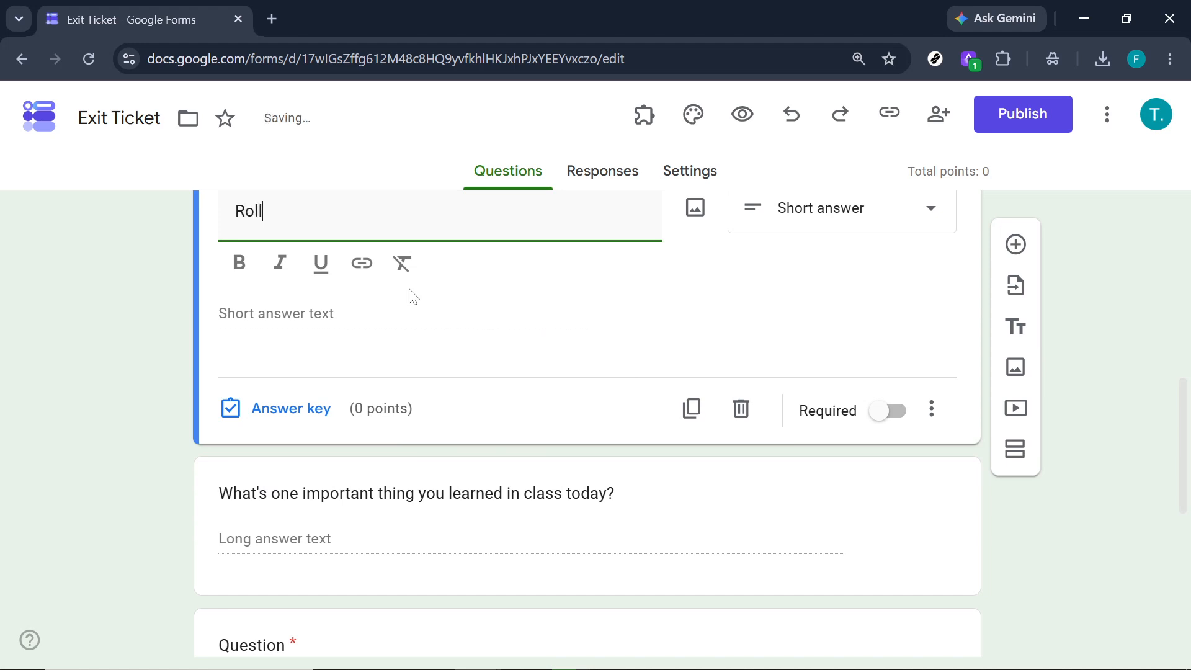
{"action": "left_click", "coordinate": [76, 310]}
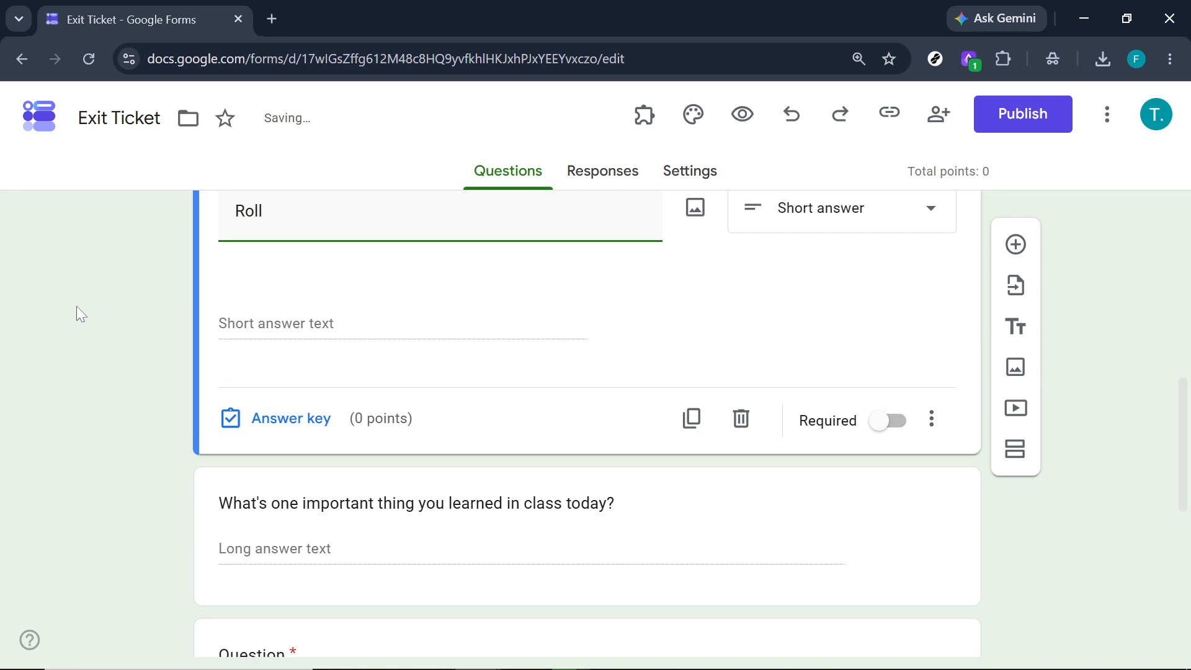
- Move the blank multiple choice question to the end of the form, below "What would help make today's lesson more effective?"
{"action": "scroll", "coordinate": [476, 340], "scroll_direction": "down", "scroll_amount": 3}
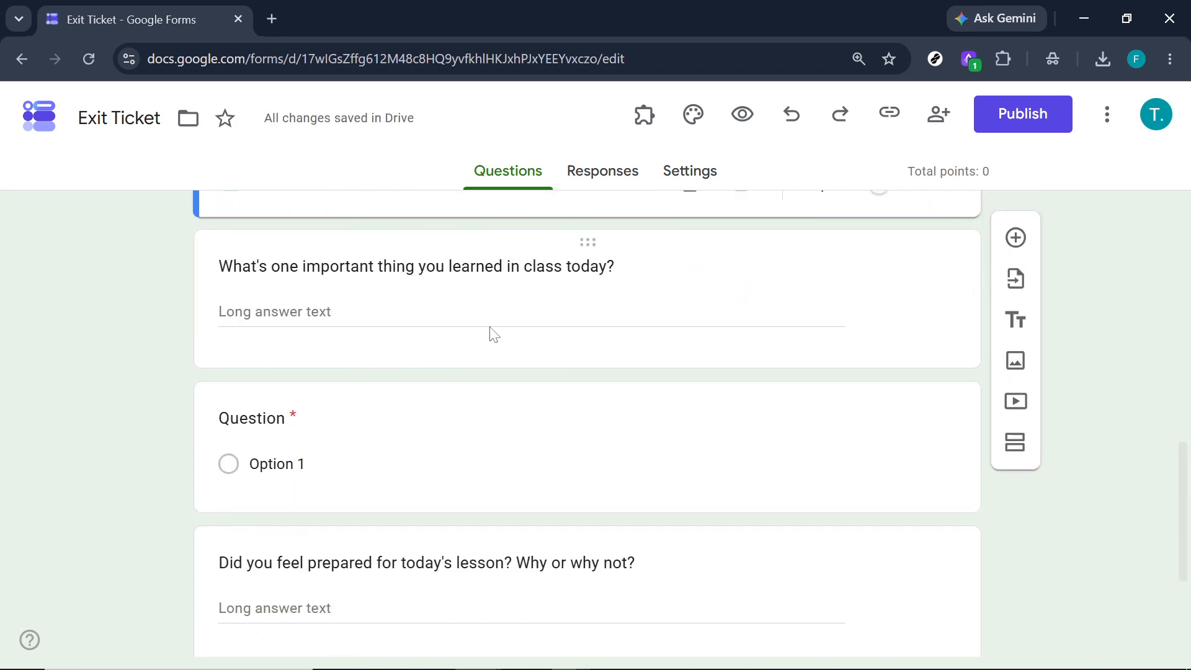
{"action": "scroll", "coordinate": [625, 321], "scroll_direction": "down", "scroll_amount": 4}
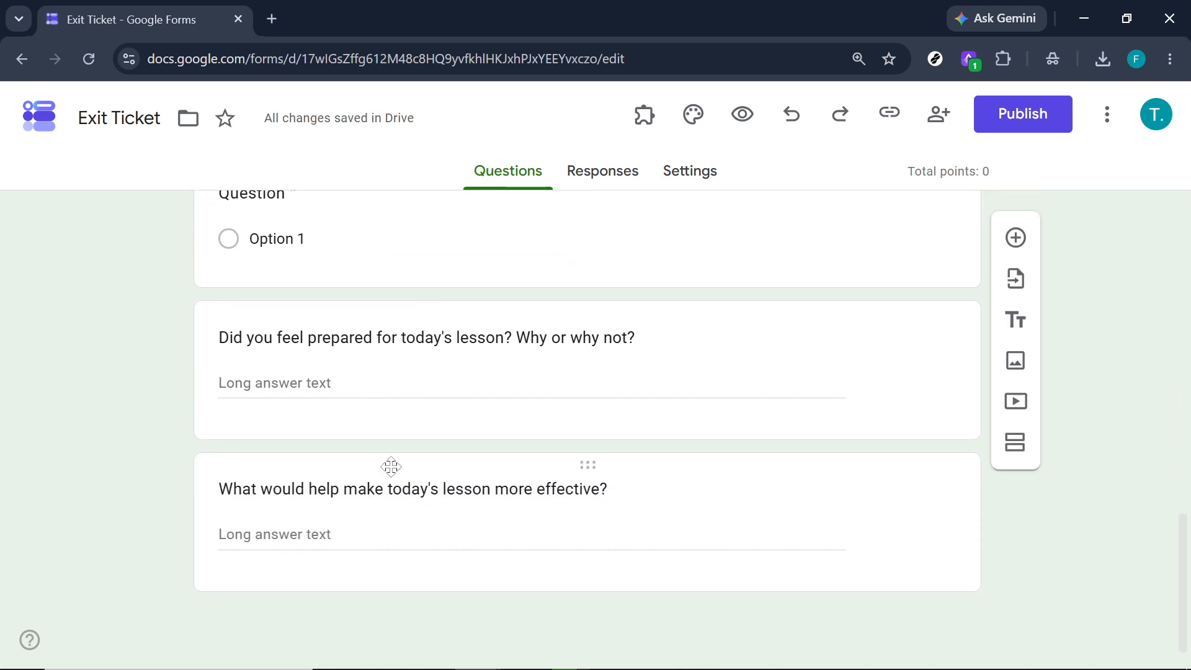
{"action": "scroll", "coordinate": [391, 465], "scroll_direction": "up", "scroll_amount": 3}
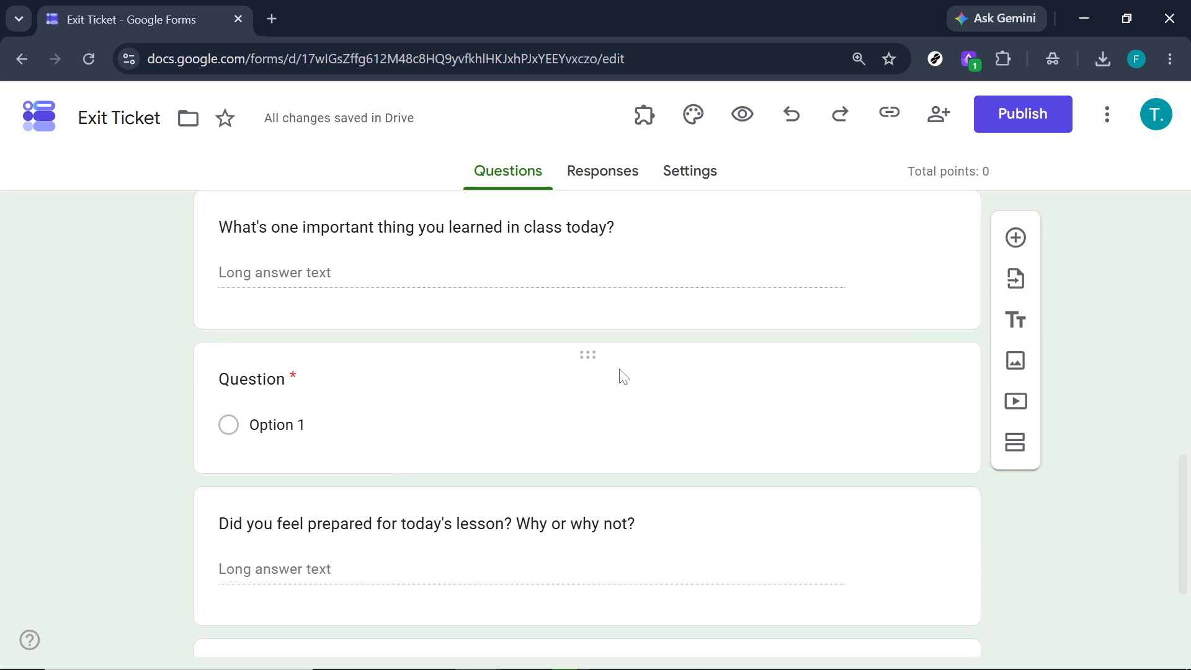
{"action": "left_click_drag", "start_coordinate": [584, 354], "coordinate": [529, 523]}
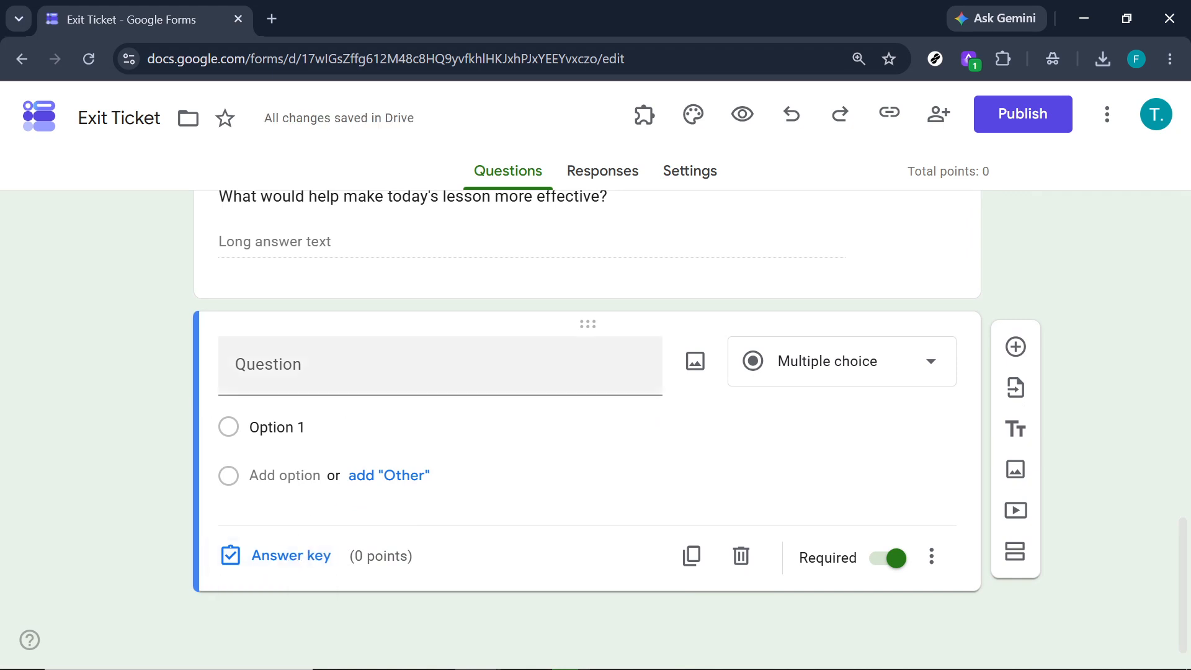
- Mark Option 1 as the correct answer in the blank question's answer key
{"action": "left_click", "coordinate": [291, 555]}
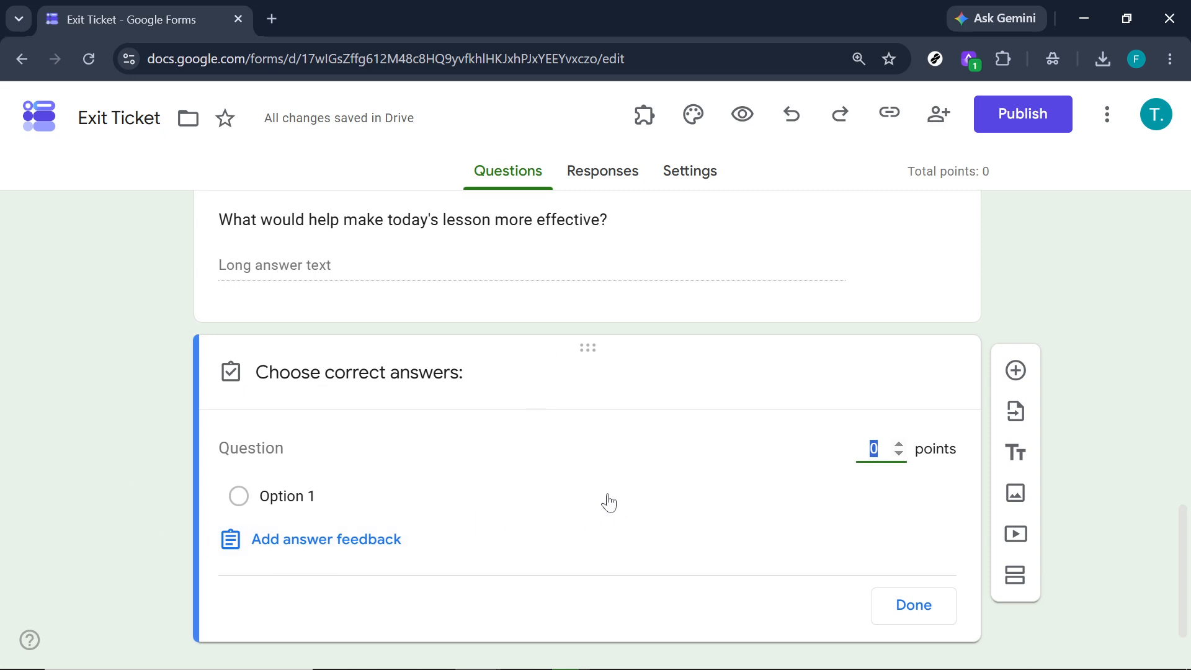
{"action": "left_click", "coordinate": [239, 495]}
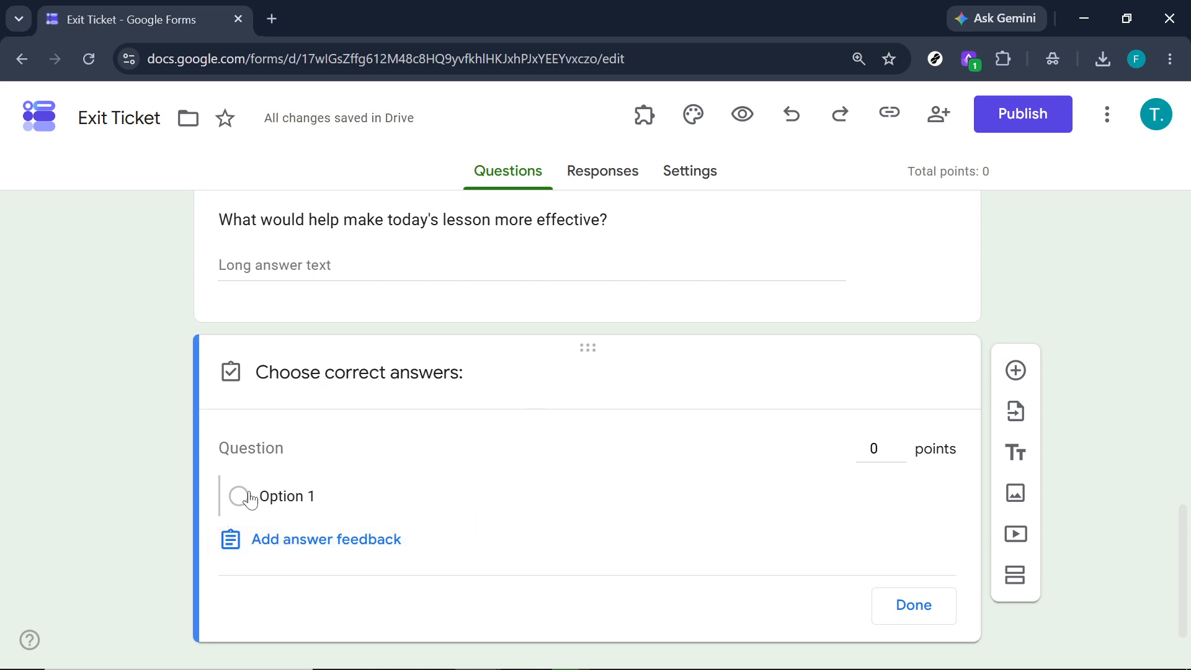
{"action": "left_click", "coordinate": [912, 606]}
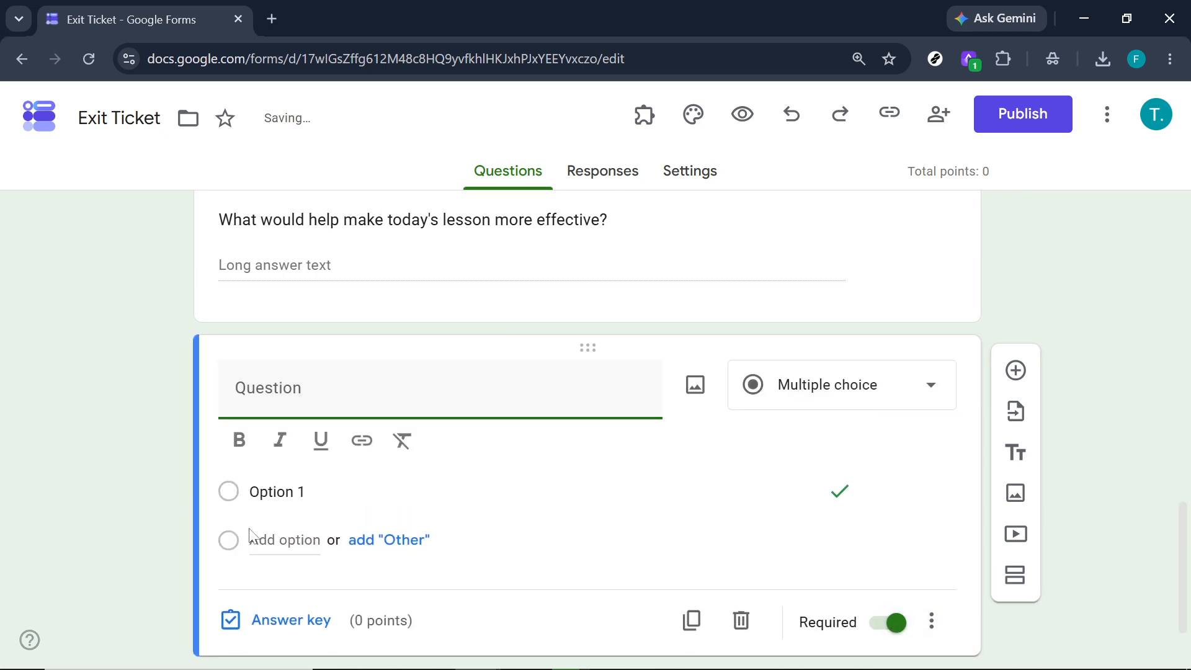
- Add Option 2, Option 3, Option 4 and an "Other" choice to the blank multiple choice question
{"action": "left_click", "coordinate": [403, 542]}
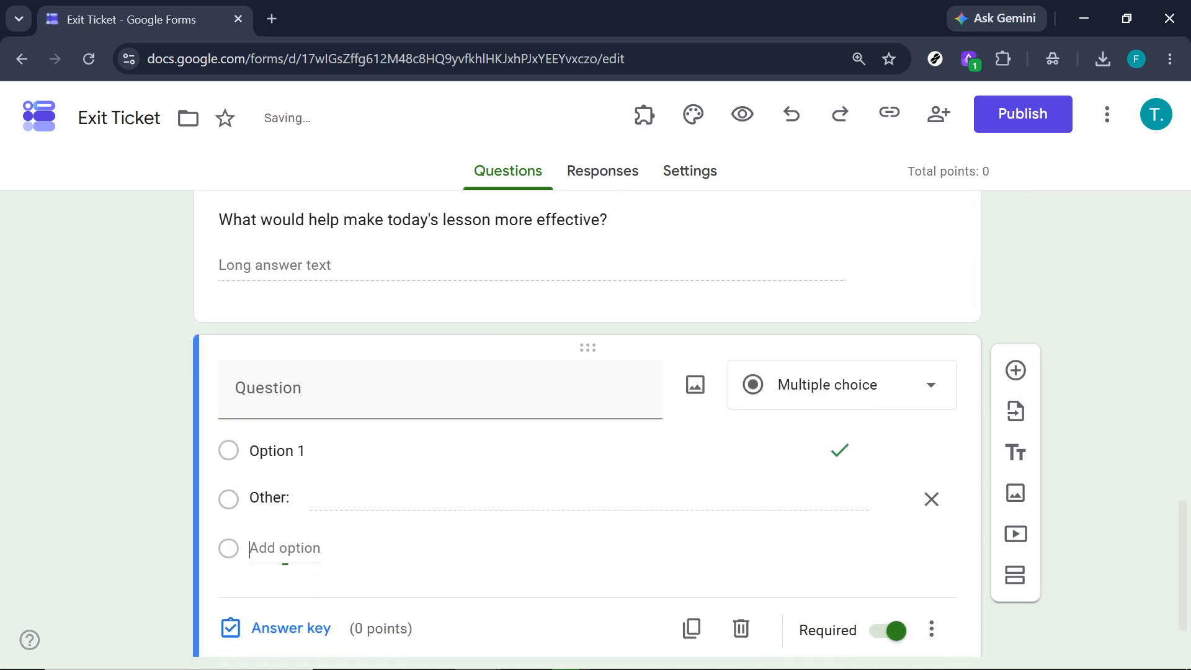
{"action": "left_click", "coordinate": [409, 555]}
{"action": "left_click", "coordinate": [281, 598]}
{"action": "left_click", "coordinate": [279, 605]}
{"action": "scroll", "coordinate": [288, 601], "scroll_direction": "down", "scroll_amount": 2}
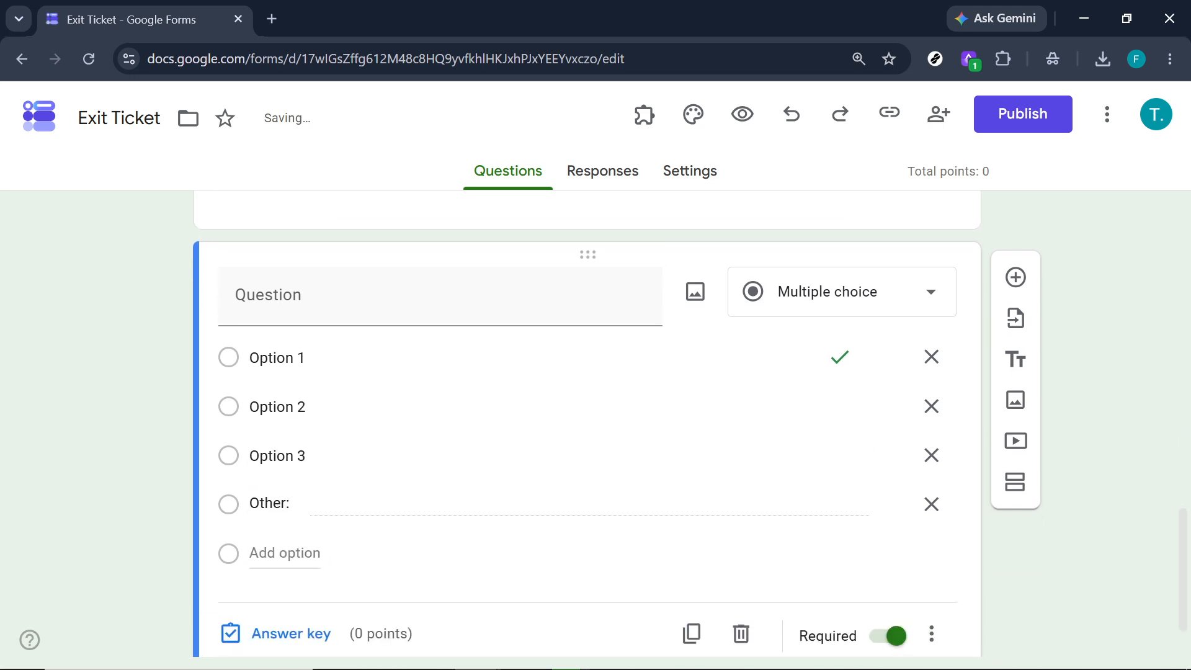
{"action": "left_click", "coordinate": [323, 549]}
{"action": "left_click", "coordinate": [10, 430]}
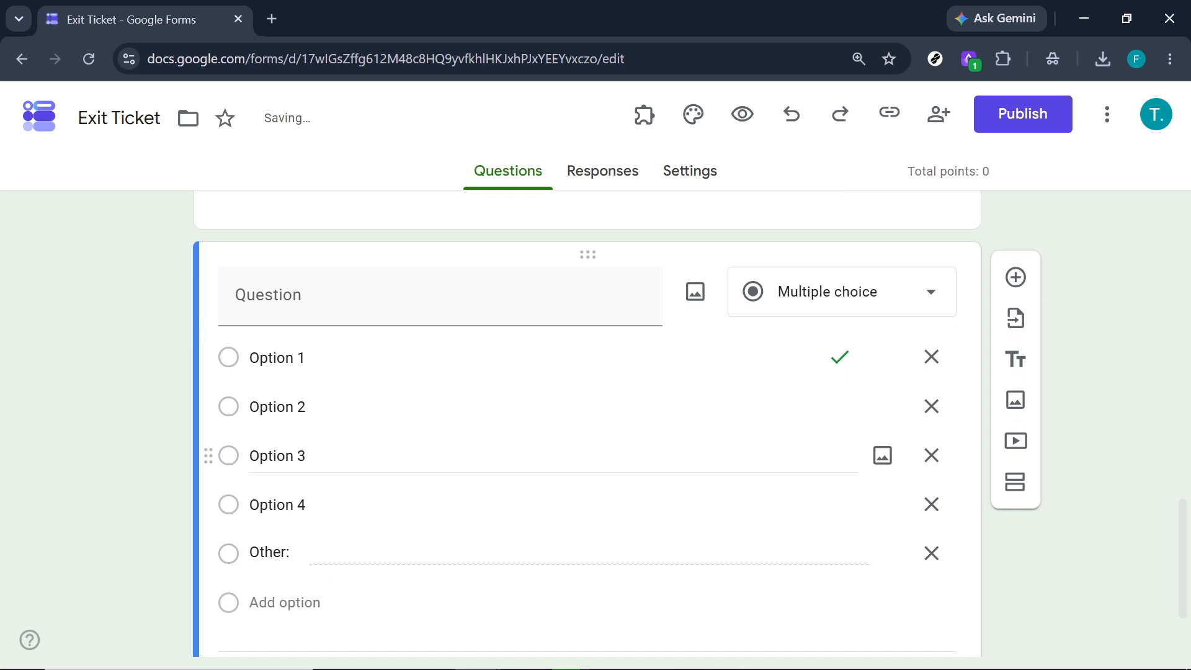
- Set the blank question's score to 1 point in its answer key and finish editing the key
{"action": "scroll", "coordinate": [322, 496], "scroll_direction": "down", "scroll_amount": 2}
{"action": "left_click", "coordinate": [292, 564]}
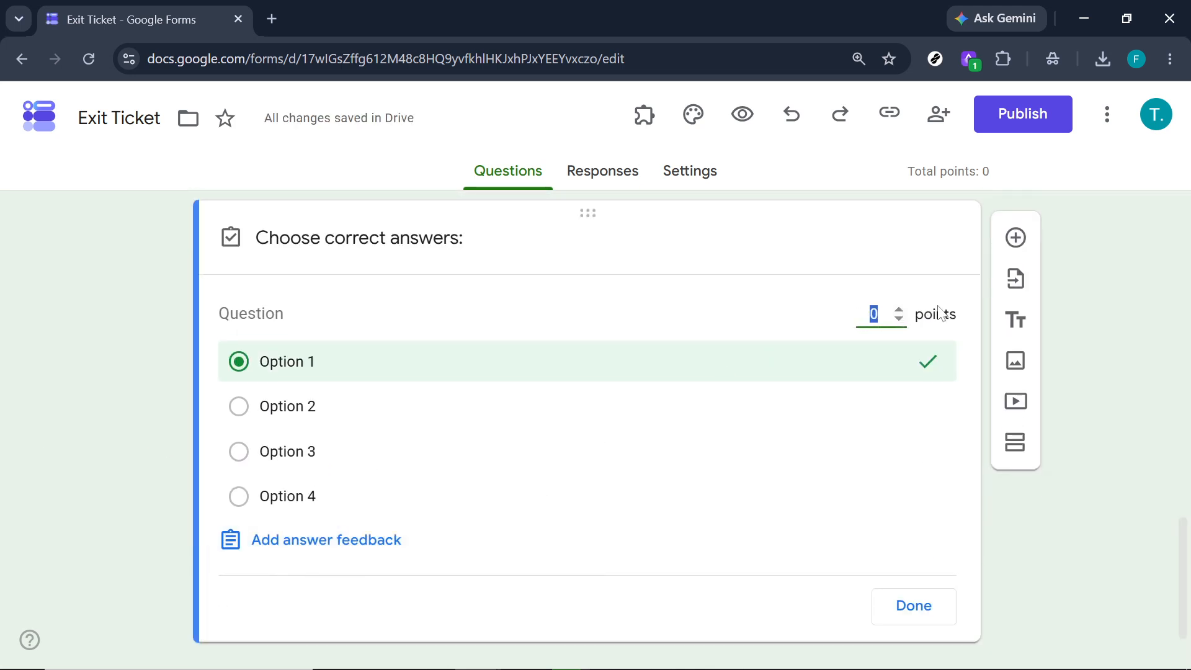
{"action": "left_click", "coordinate": [898, 310]}
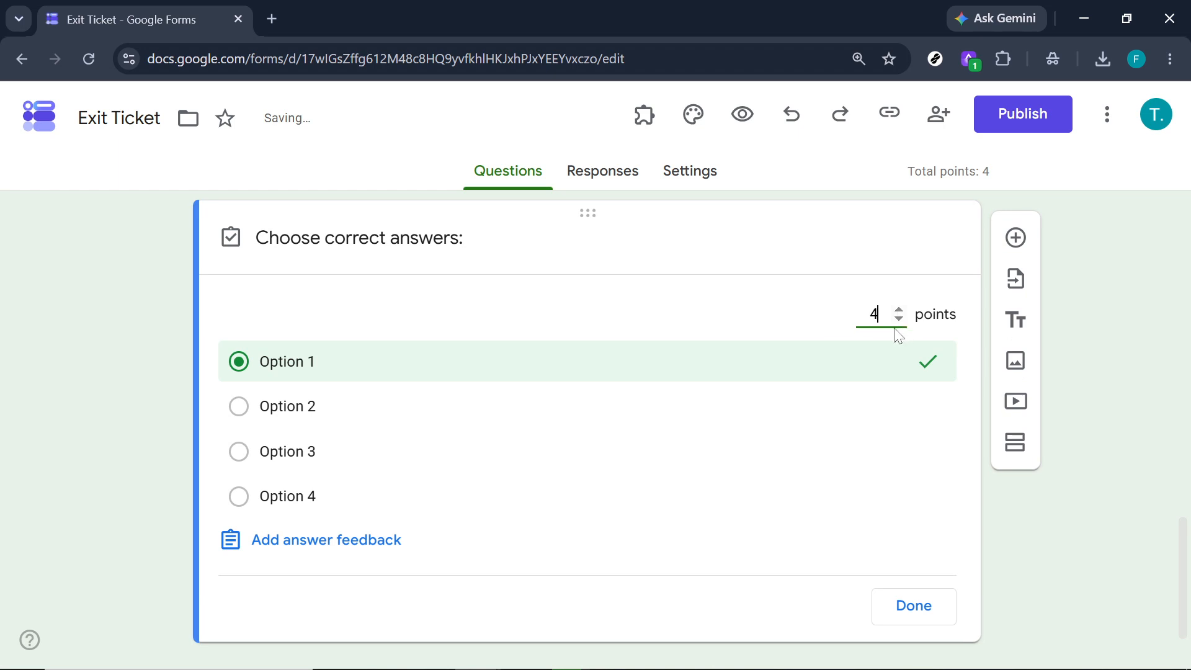
{"action": "double_click", "coordinate": [897, 321]}
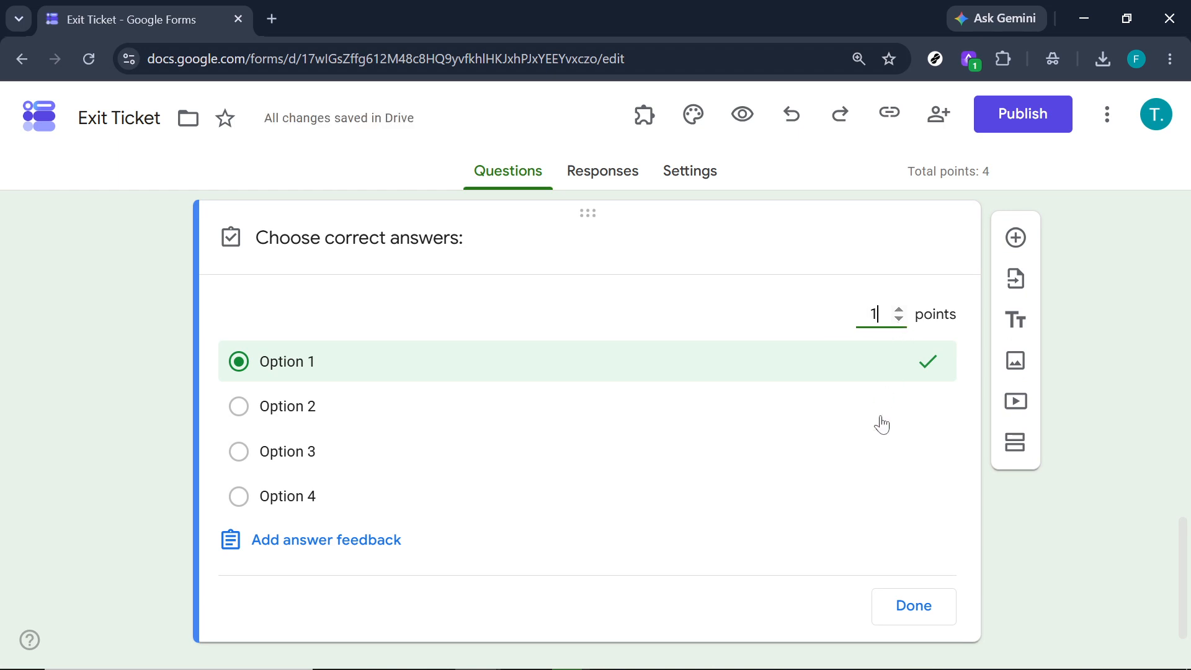
{"action": "left_click", "coordinate": [902, 616]}
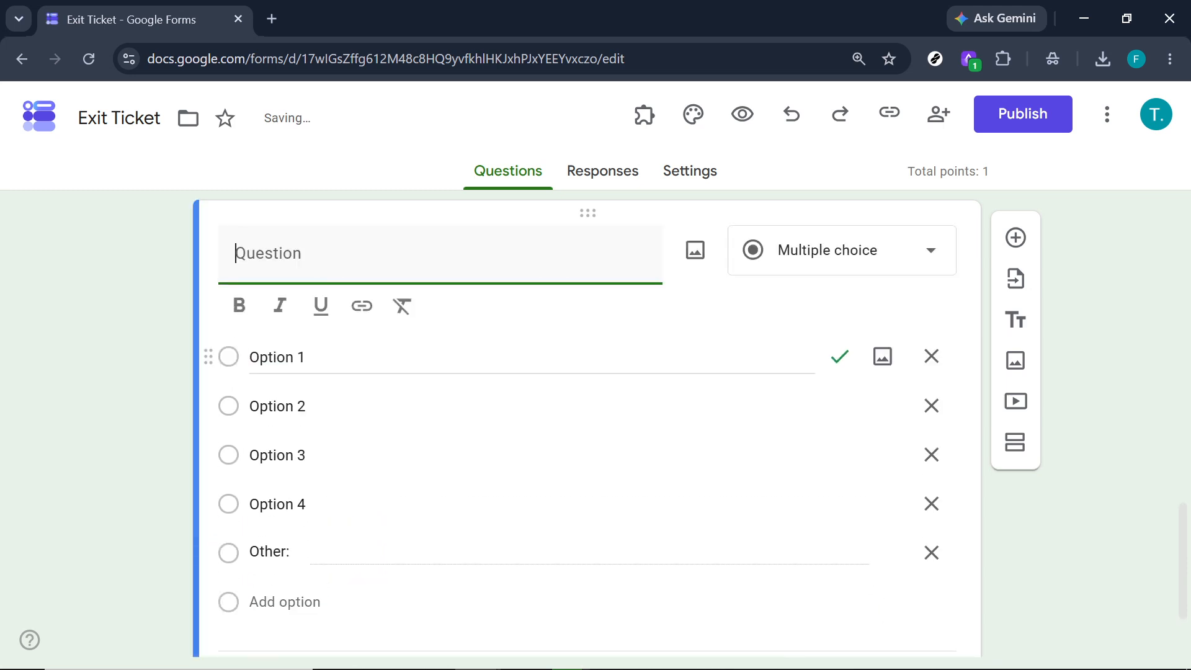
- Change the blank question's type to File upload and agree to let respondents upload files to Drive
{"action": "left_click", "coordinate": [825, 255]}
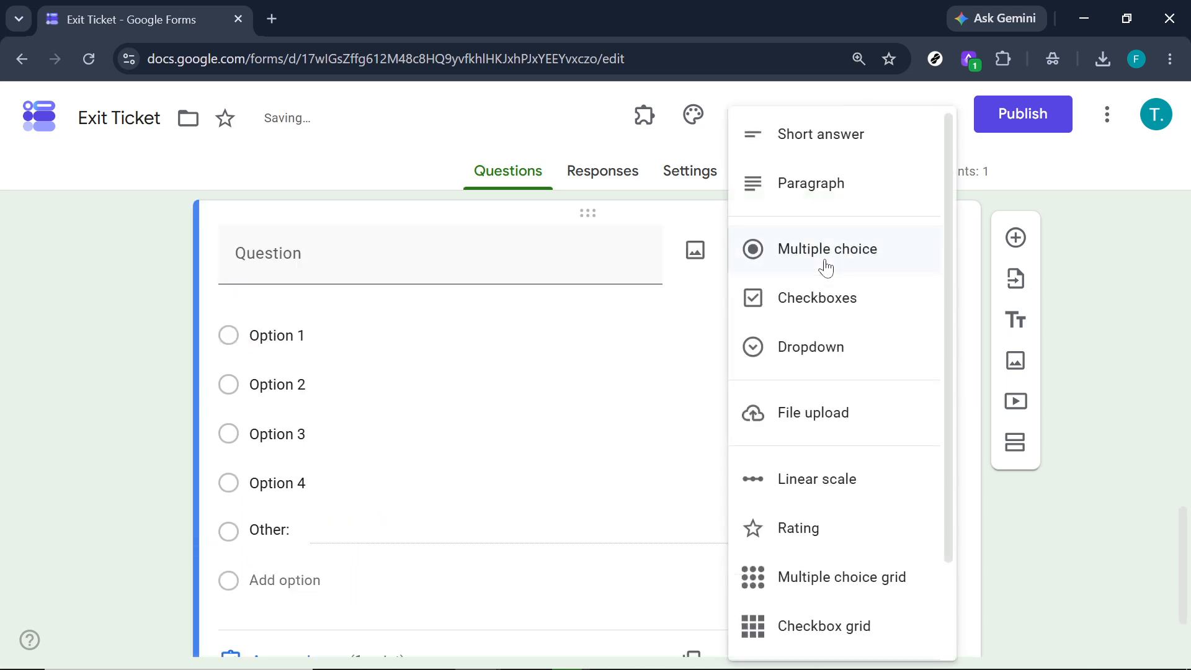
{"action": "left_click", "coordinate": [836, 419]}
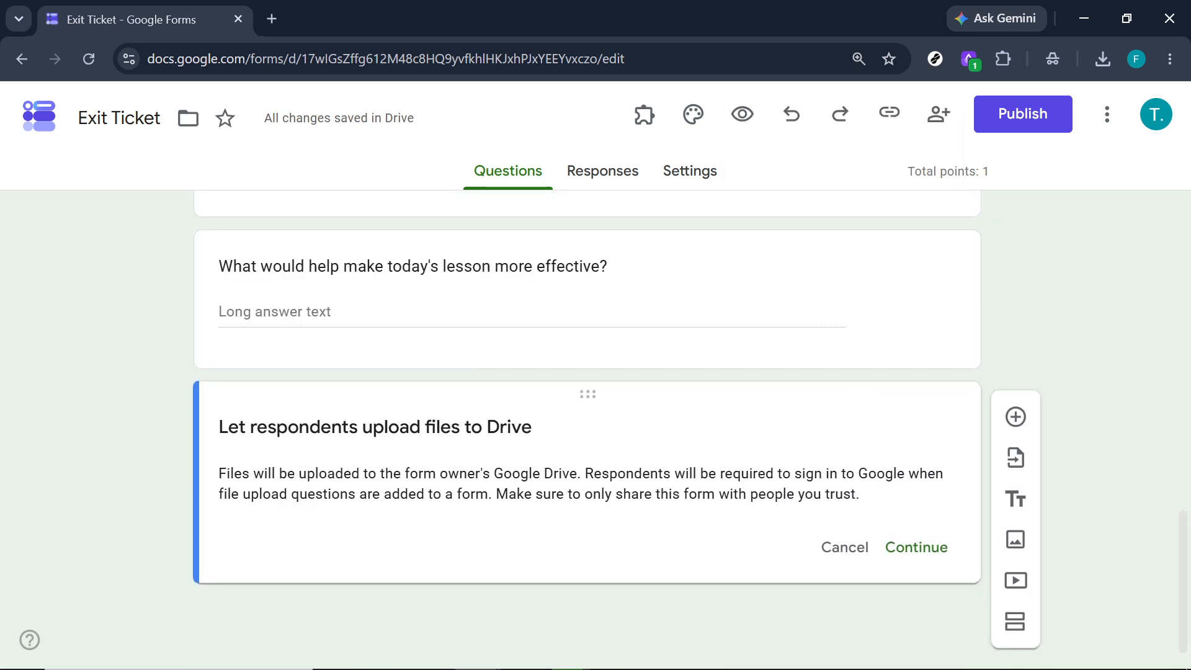
{"action": "left_click", "coordinate": [911, 550]}
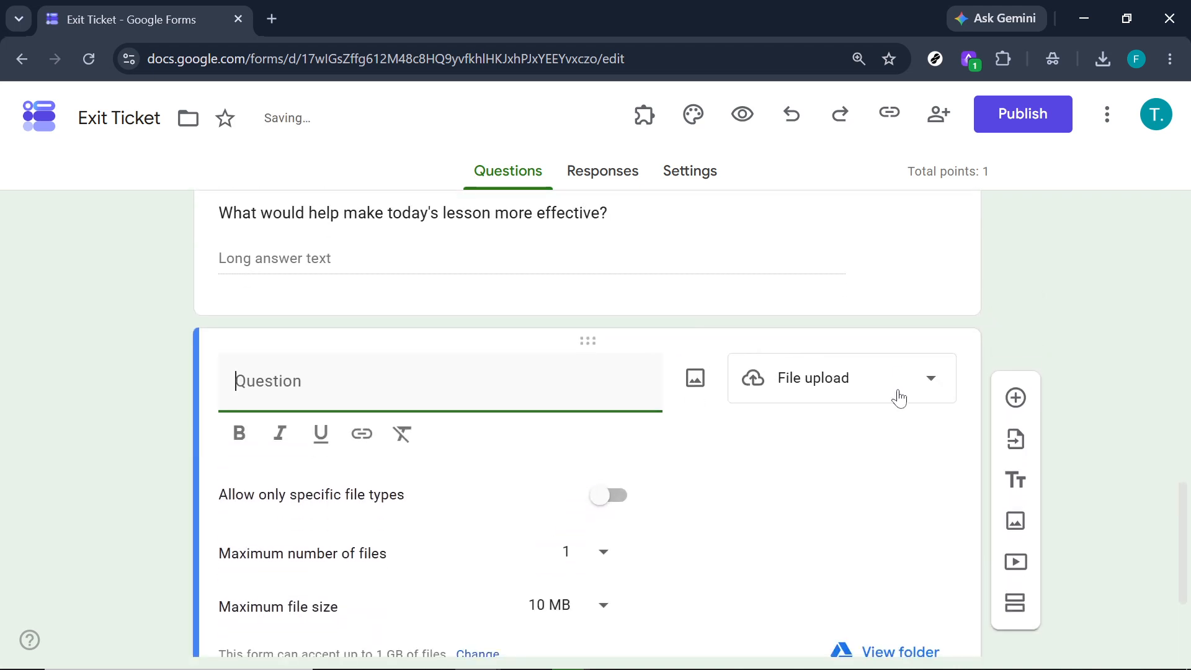
- Change the blank question's type to Checkboxes
{"action": "left_click", "coordinate": [898, 379]}
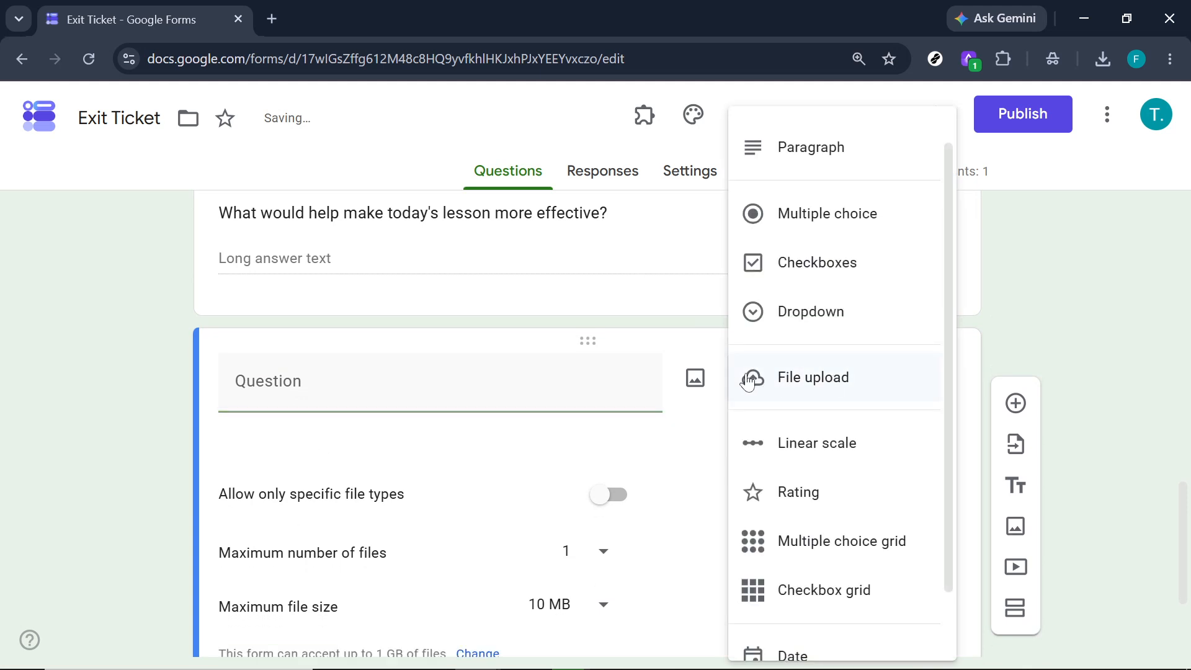
{"action": "left_click", "coordinate": [805, 285]}
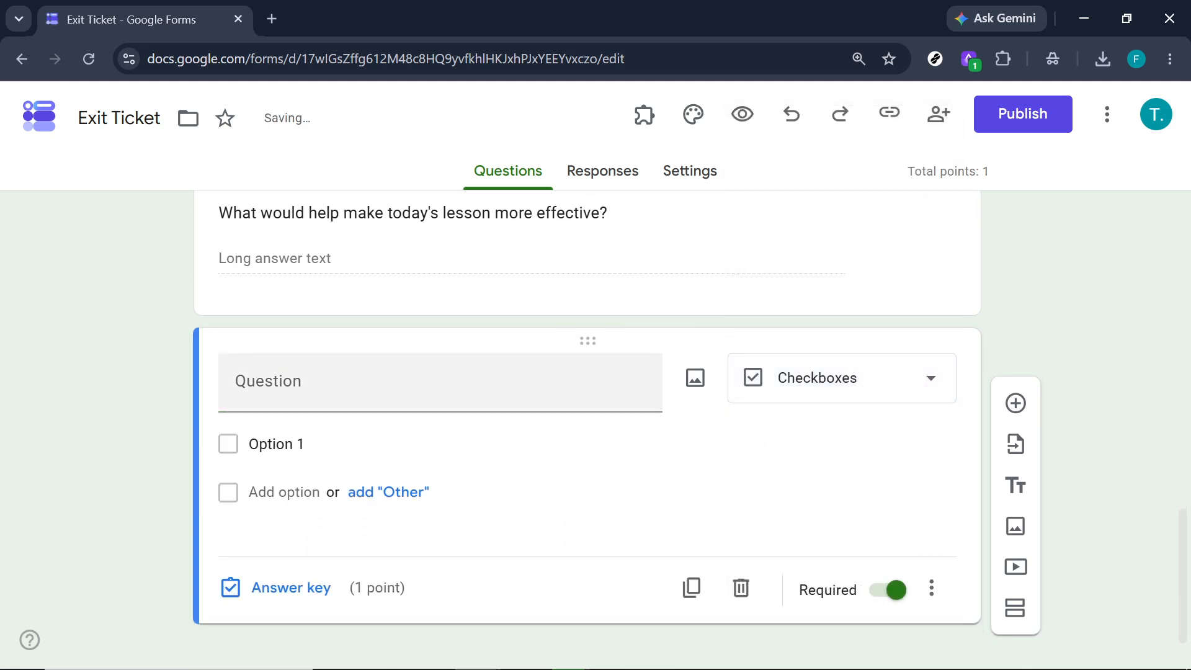
{"action": "scroll", "coordinate": [452, 460], "scroll_direction": "up", "scroll_amount": 5}
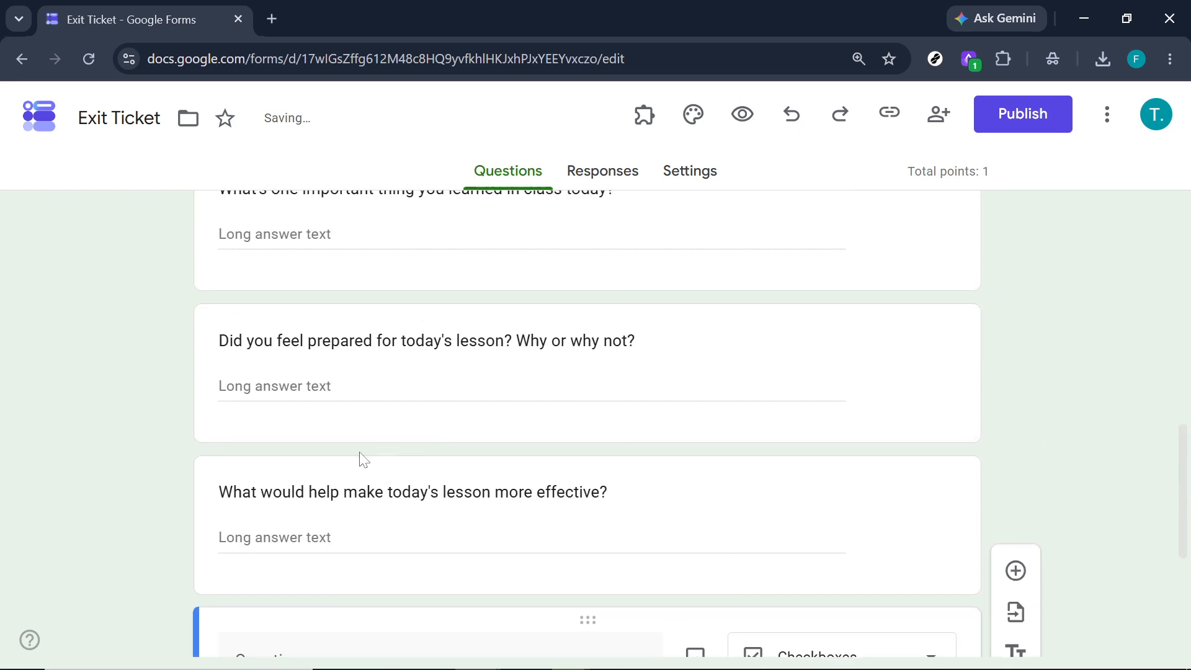
{"action": "left_click", "coordinate": [361, 508]}
{"action": "scroll", "coordinate": [393, 465], "scroll_direction": "down", "scroll_amount": 5}
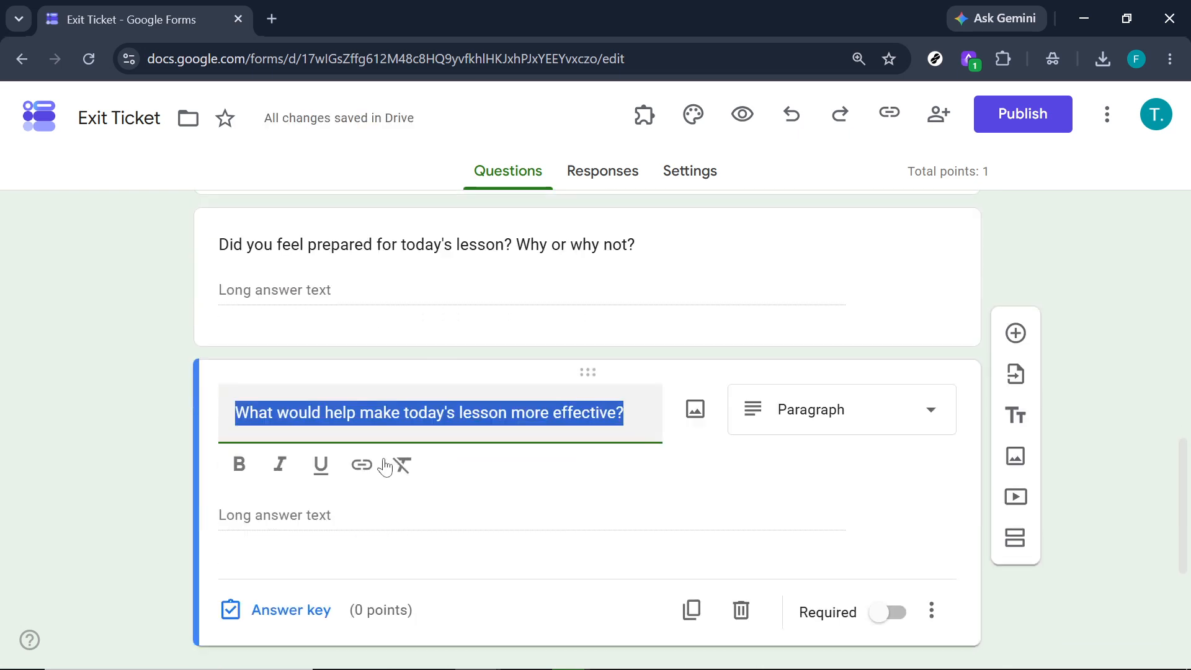
- Add an "Other" choice and Option 2, Option 3 and Option 4 to the blank checkbox question
{"action": "left_click", "coordinate": [487, 531]}
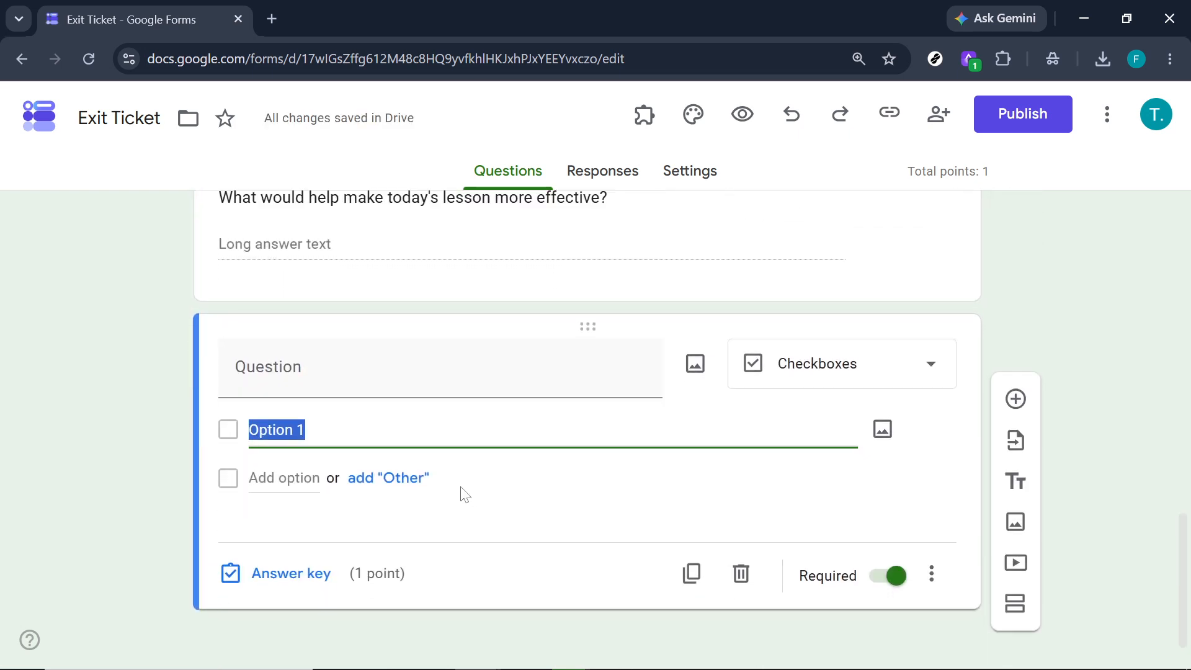
{"action": "left_click", "coordinate": [384, 462]}
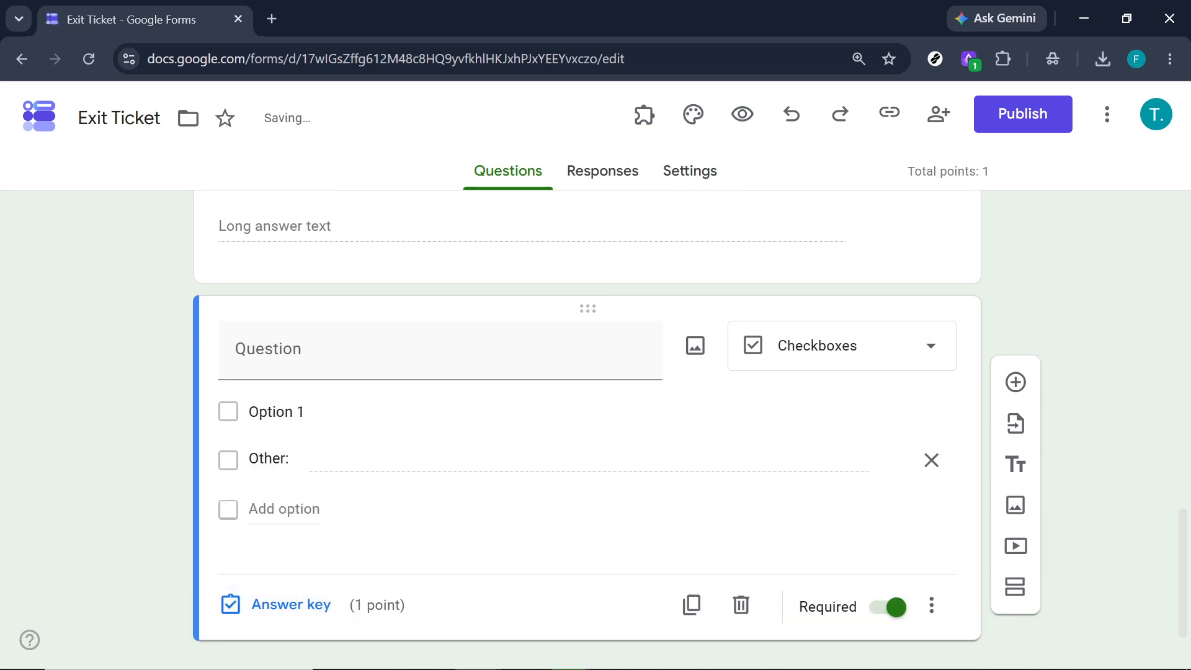
{"action": "left_click", "coordinate": [281, 514]}
{"action": "left_click", "coordinate": [251, 558]}
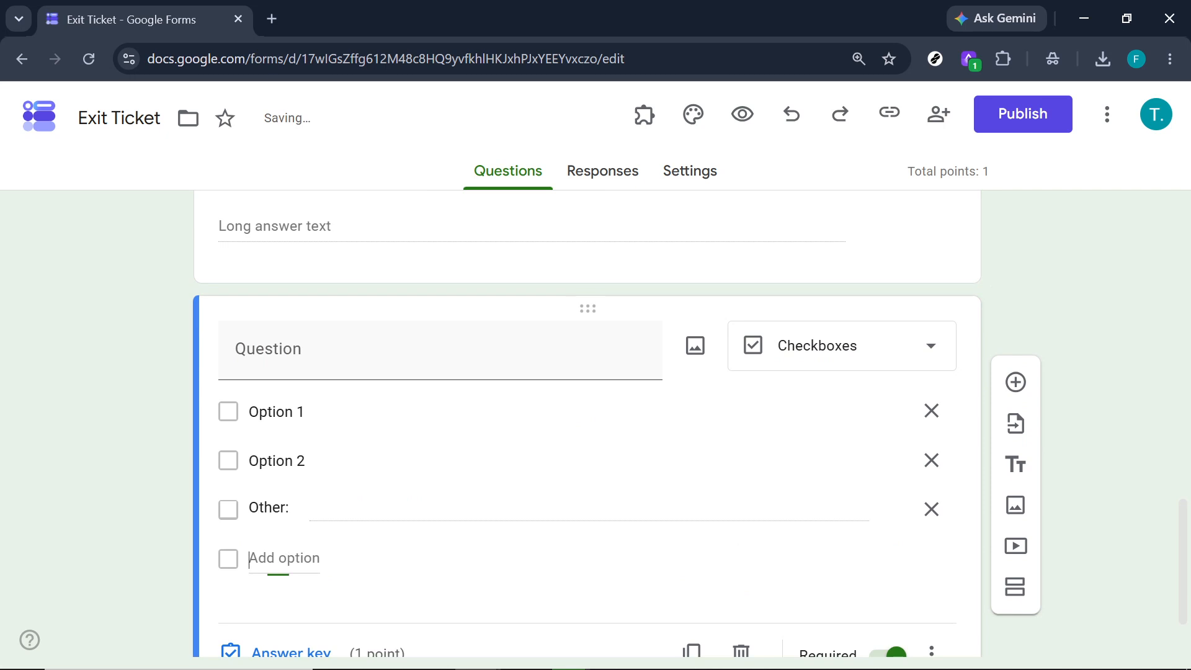
{"action": "left_click", "coordinate": [284, 607]}
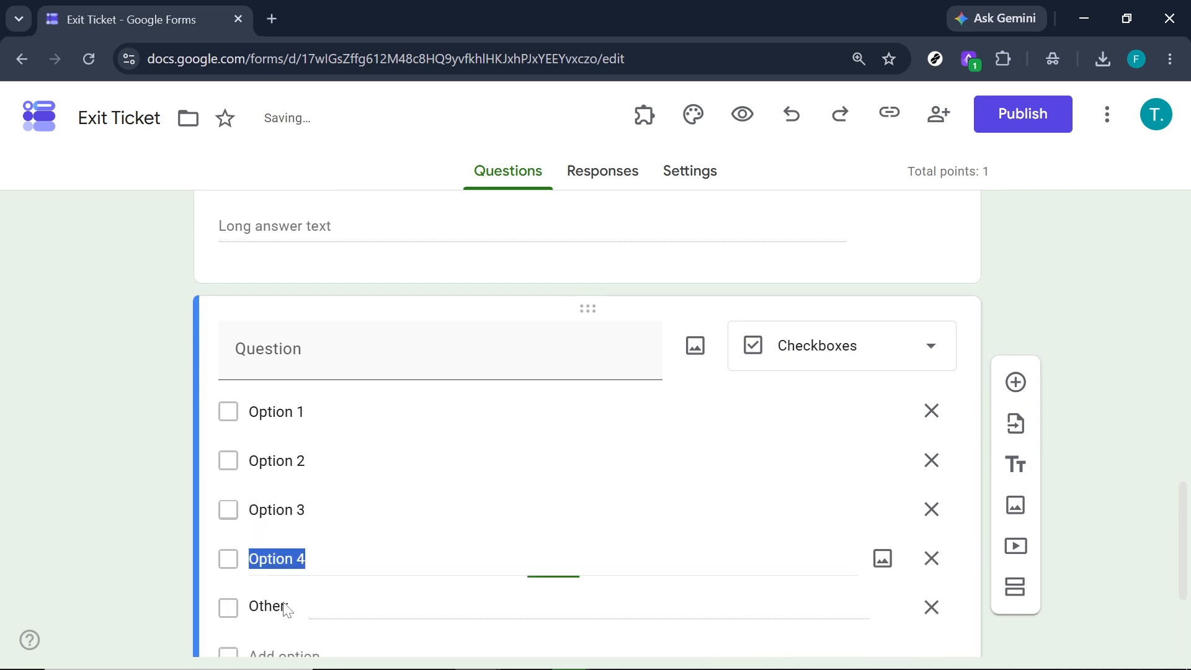
{"action": "left_click", "coordinate": [113, 461]}
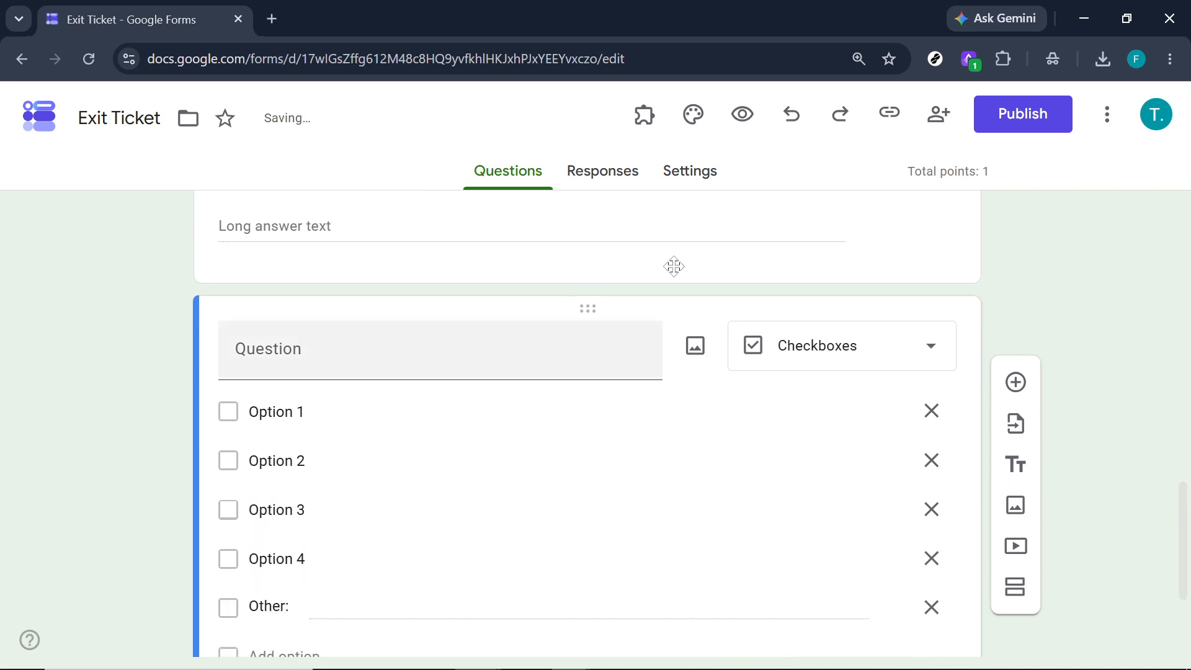
- Preview the whole form from its header to the final checkbox question, and return to the original editing tab
{"action": "left_click", "coordinate": [742, 113]}
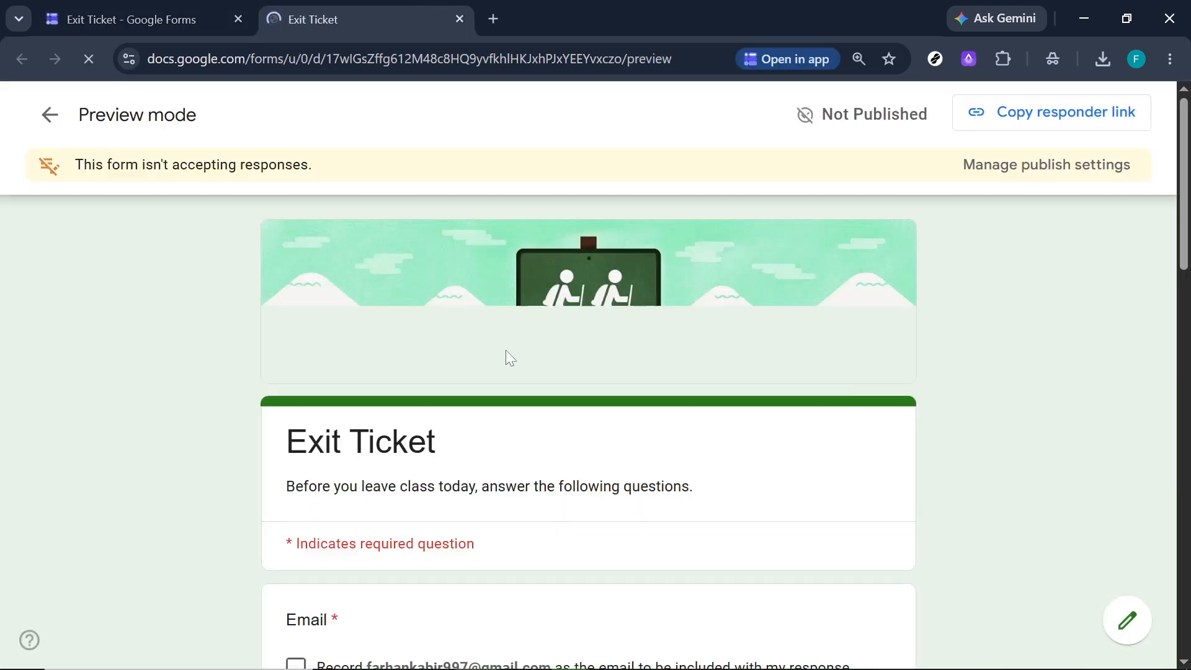
{"action": "scroll", "coordinate": [446, 403], "scroll_direction": "down", "scroll_amount": 10}
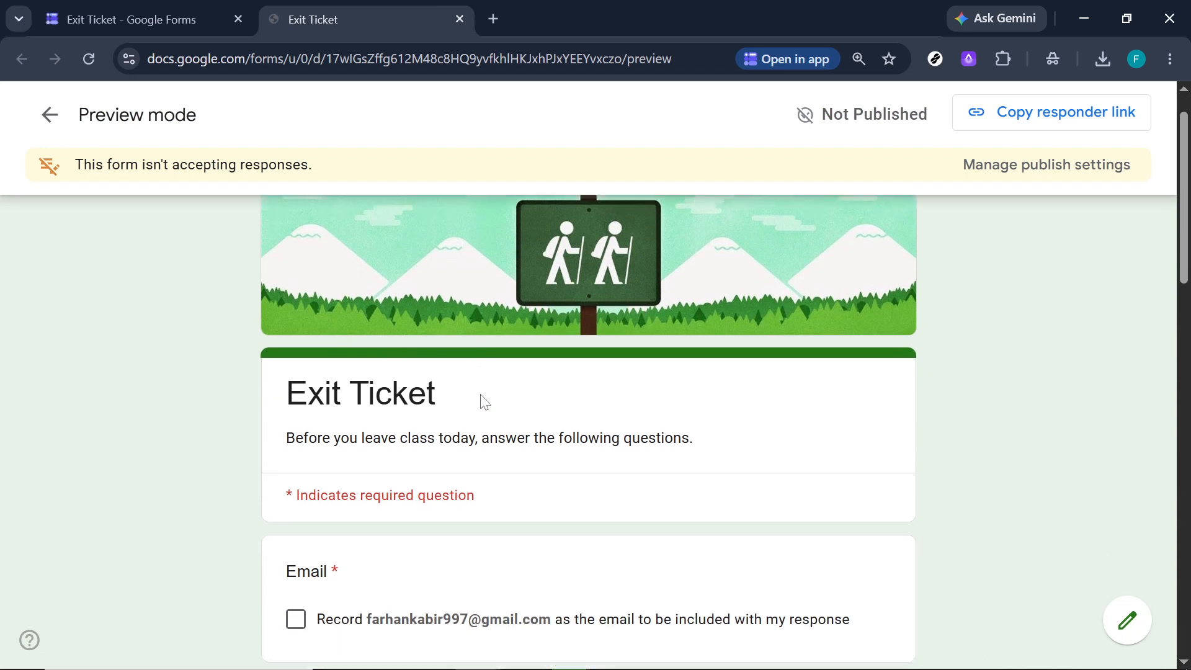
{"action": "scroll", "coordinate": [511, 414], "scroll_direction": "down", "scroll_amount": 3}
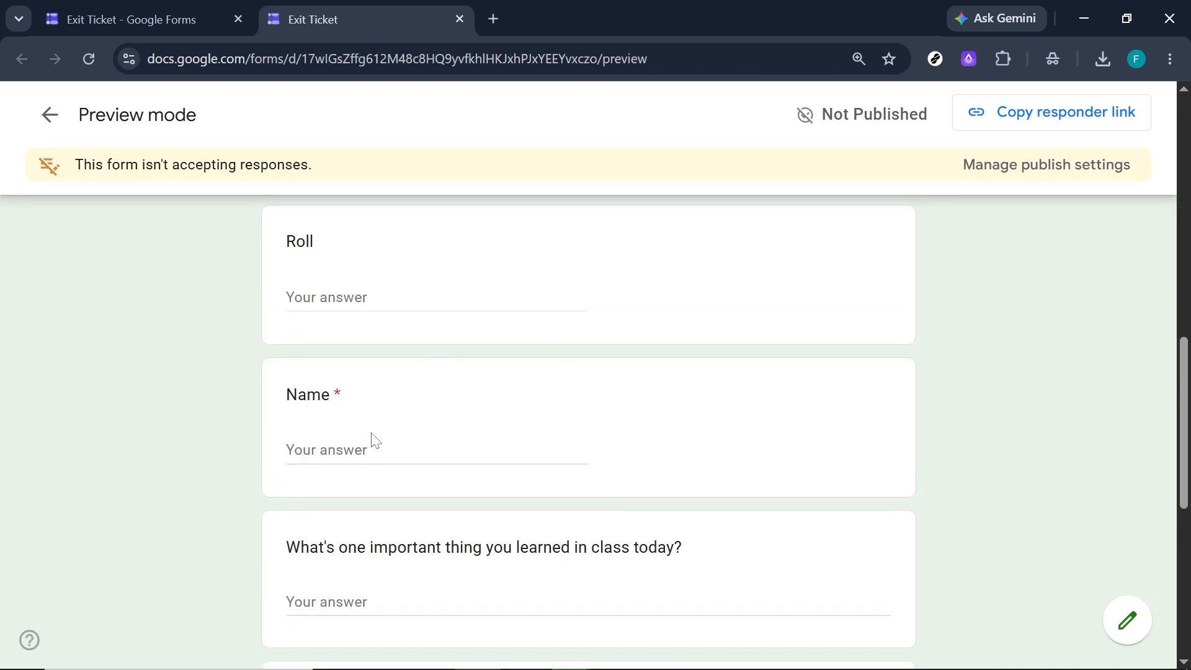
{"action": "scroll", "coordinate": [354, 419], "scroll_direction": "down", "scroll_amount": 10}
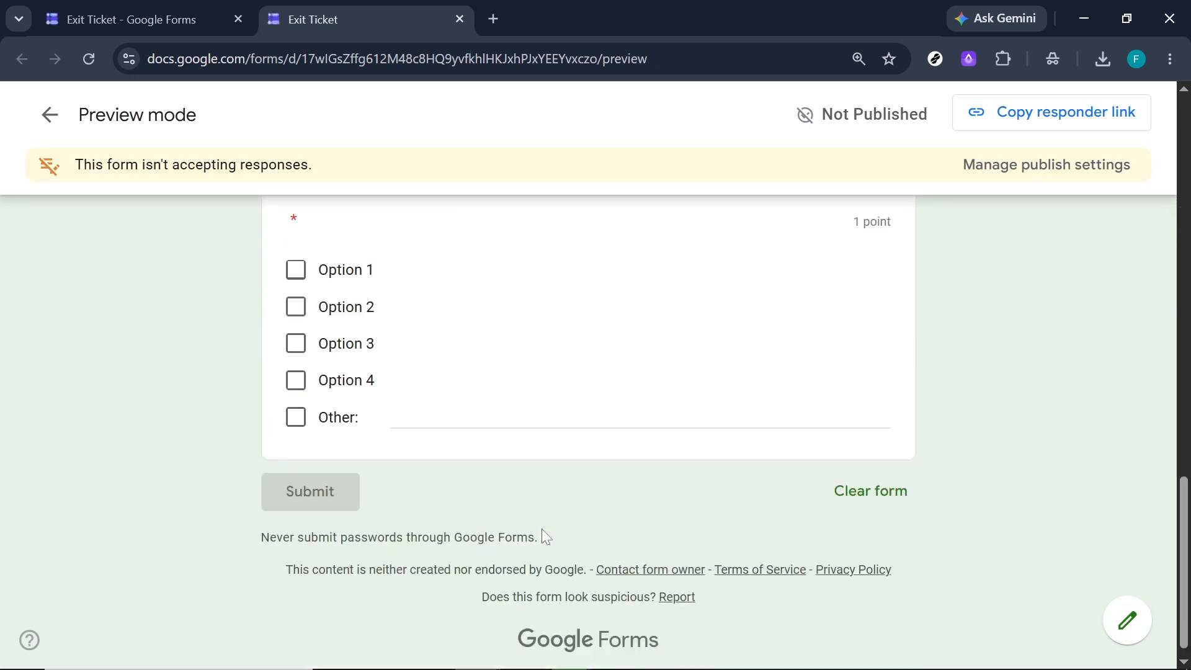
{"action": "scroll", "coordinate": [620, 397], "scroll_direction": "up", "scroll_amount": 15}
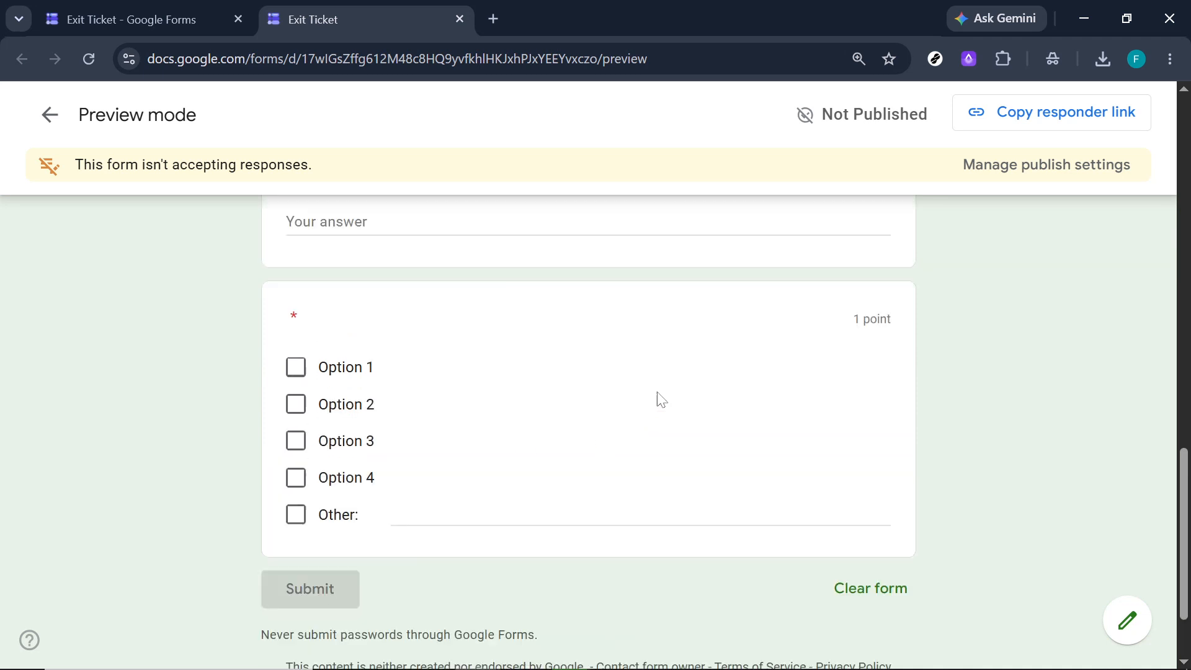
{"action": "scroll", "coordinate": [209, 208], "scroll_direction": "up", "scroll_amount": 2}
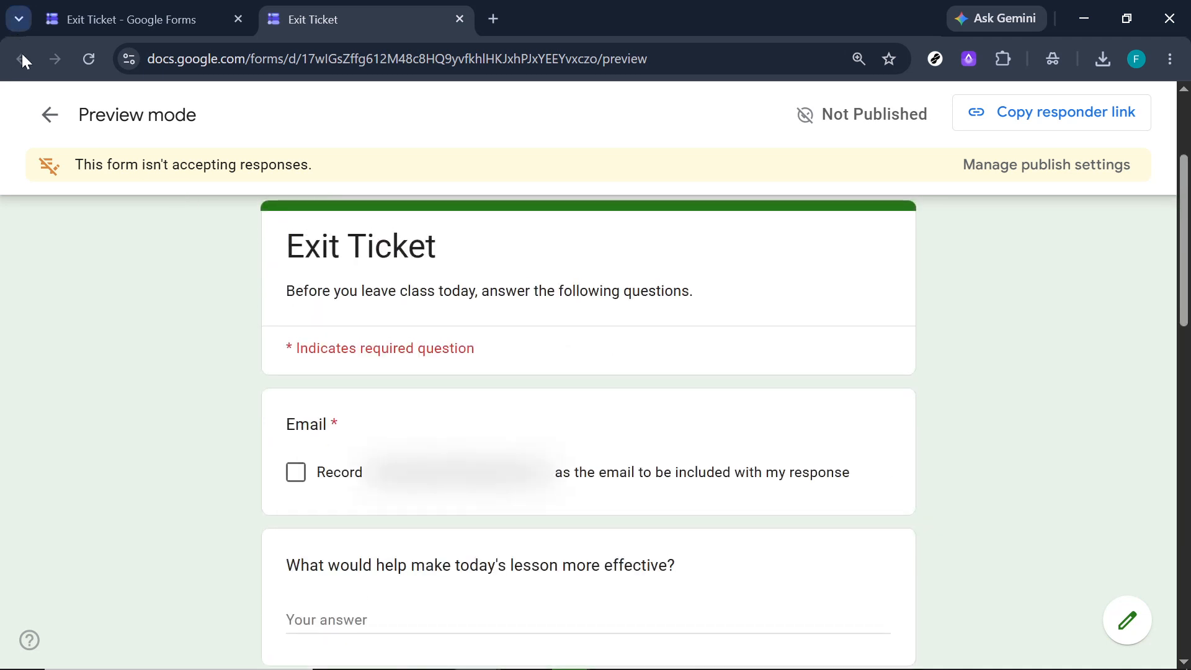
{"action": "left_click", "coordinate": [51, 115]}
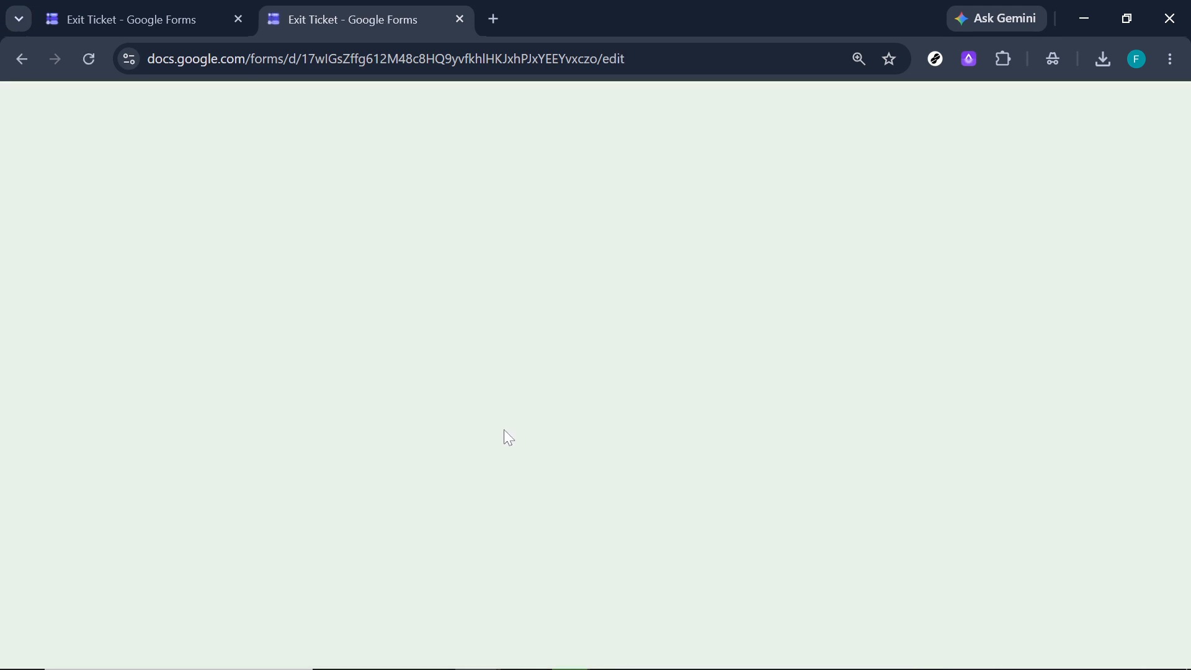
{"action": "left_click", "coordinate": [211, 7]}
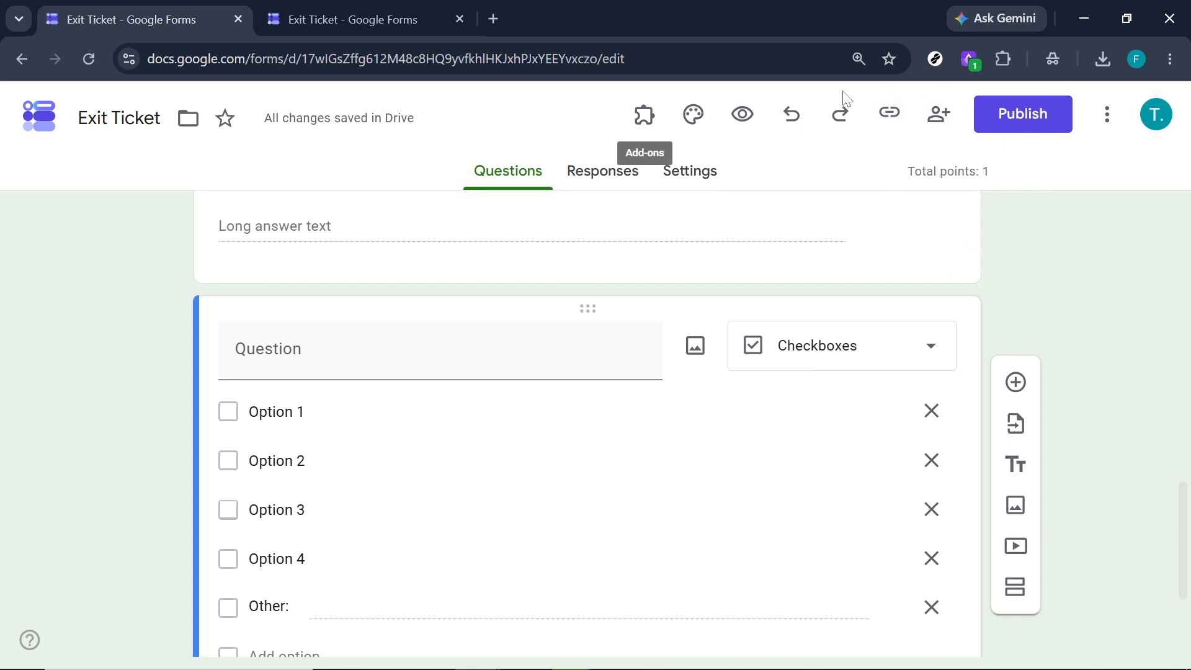
- View the form's link-sharing options and the responder settings for publishing, and close them without publishing
{"action": "left_click", "coordinate": [888, 112]}
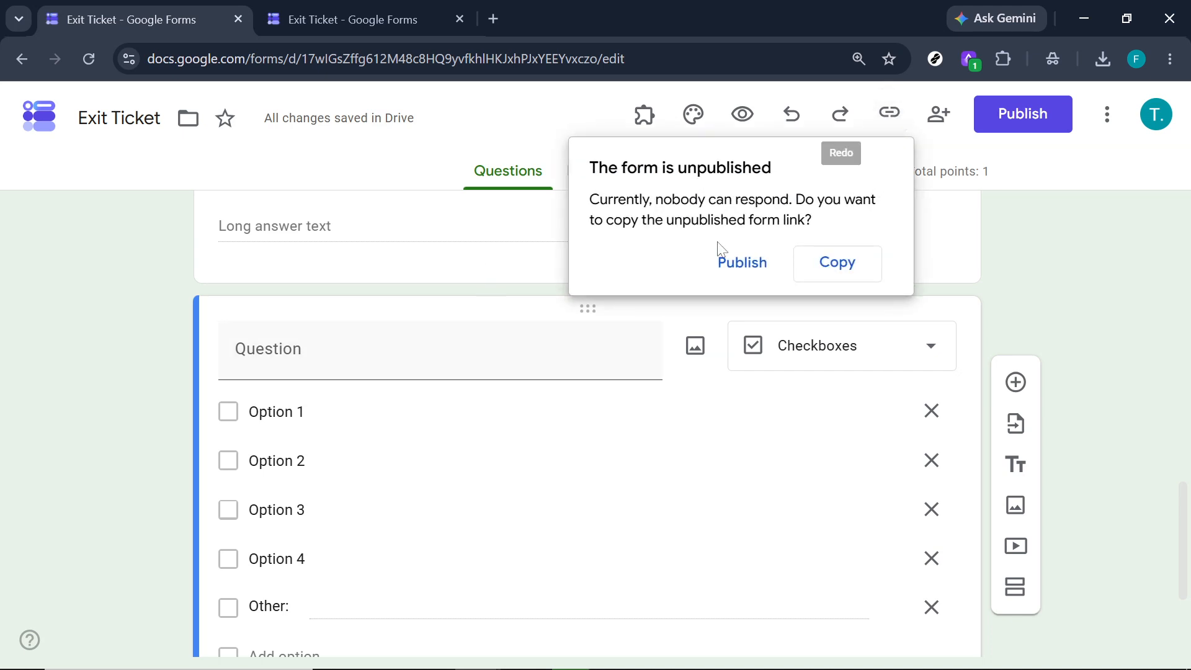
{"action": "left_click", "coordinate": [999, 121]}
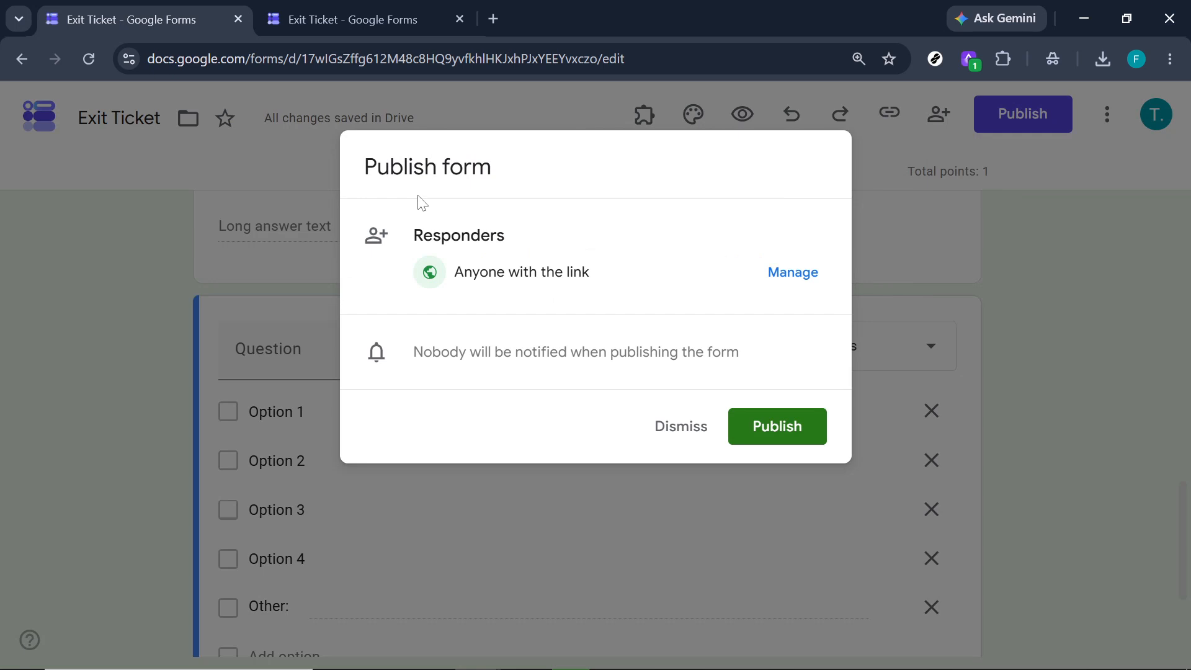
{"action": "left_click", "coordinate": [966, 260]}
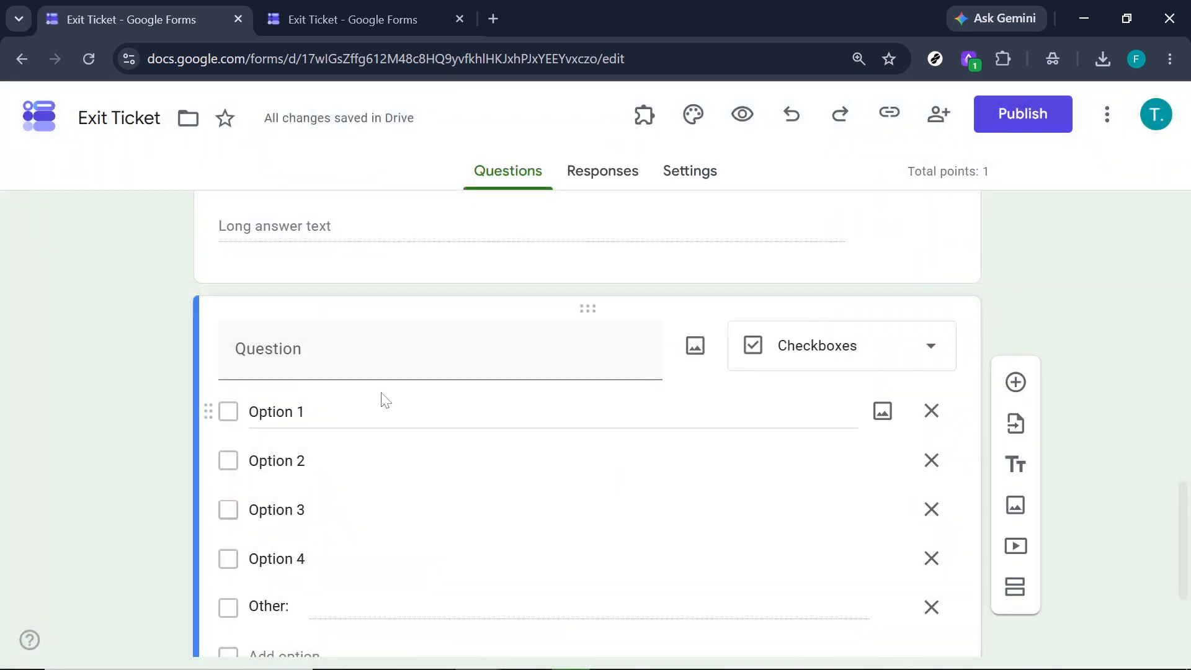